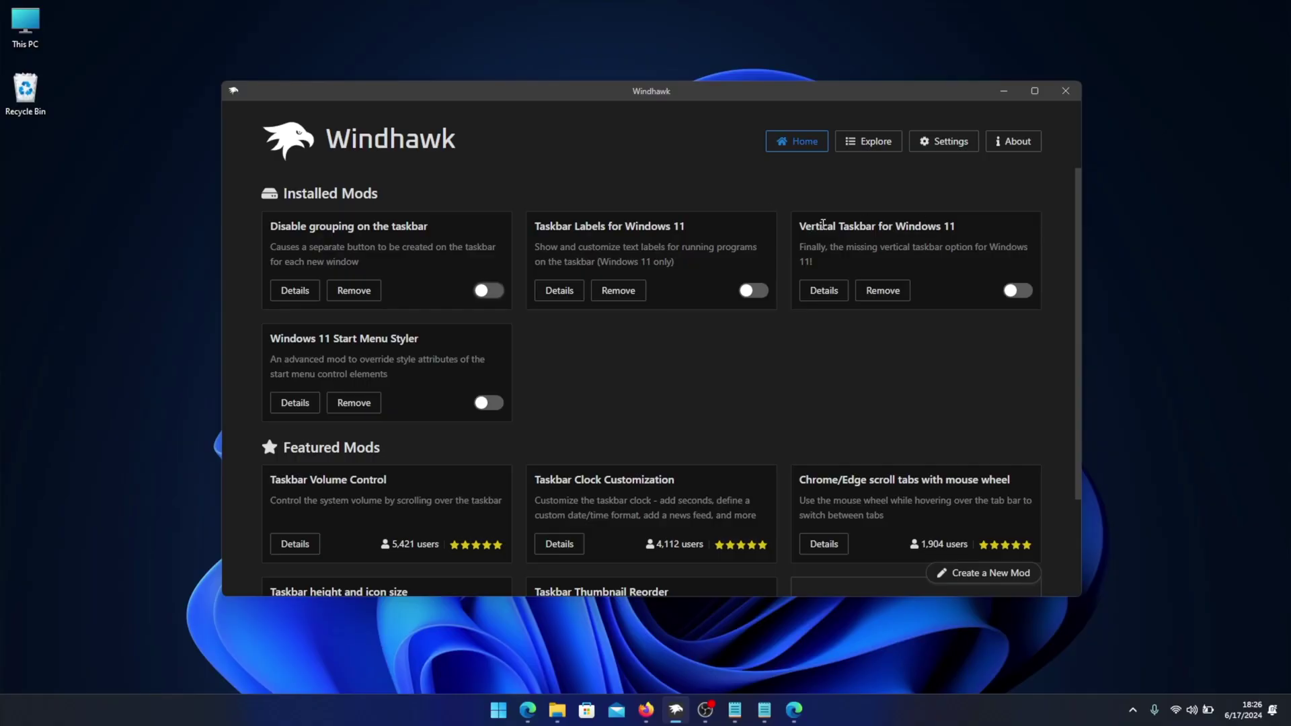
# Step: Toggle the Vertical Taskbar mod and preview the Start menu in the TranslucentStartMenu theme
pyautogui.click(1018, 291)
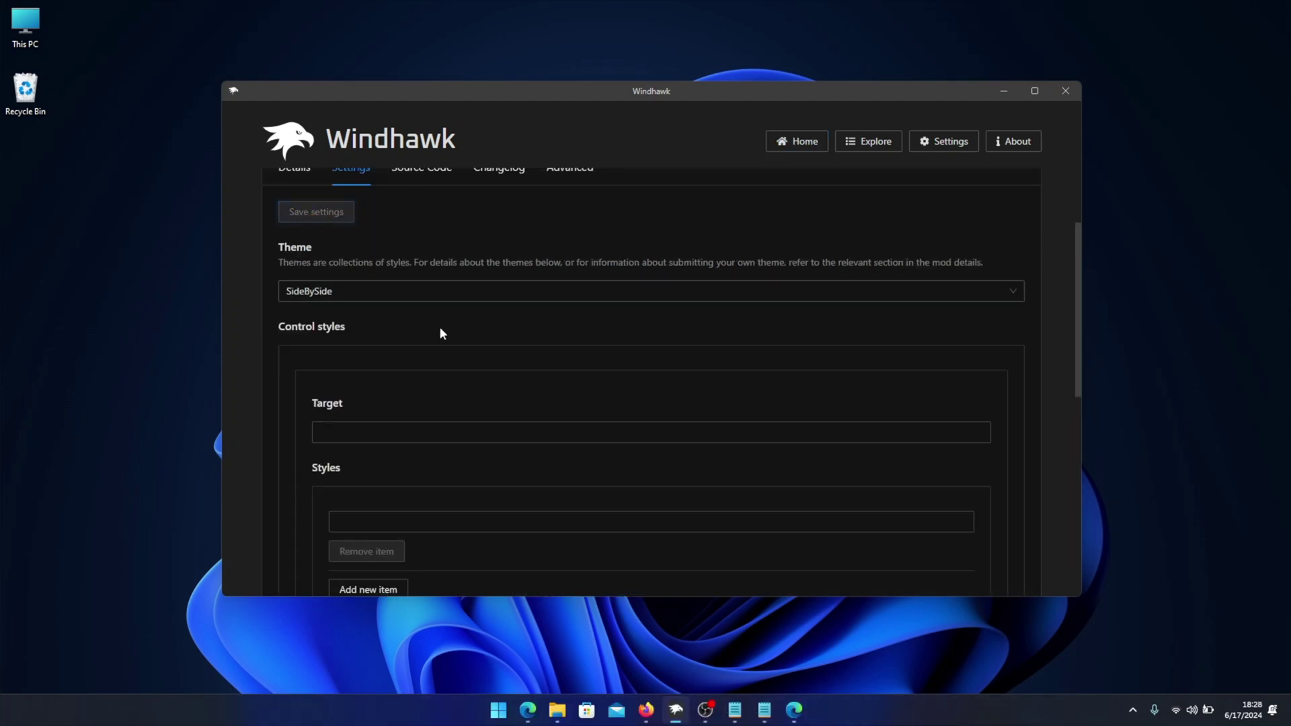
pyautogui.click(498, 710)
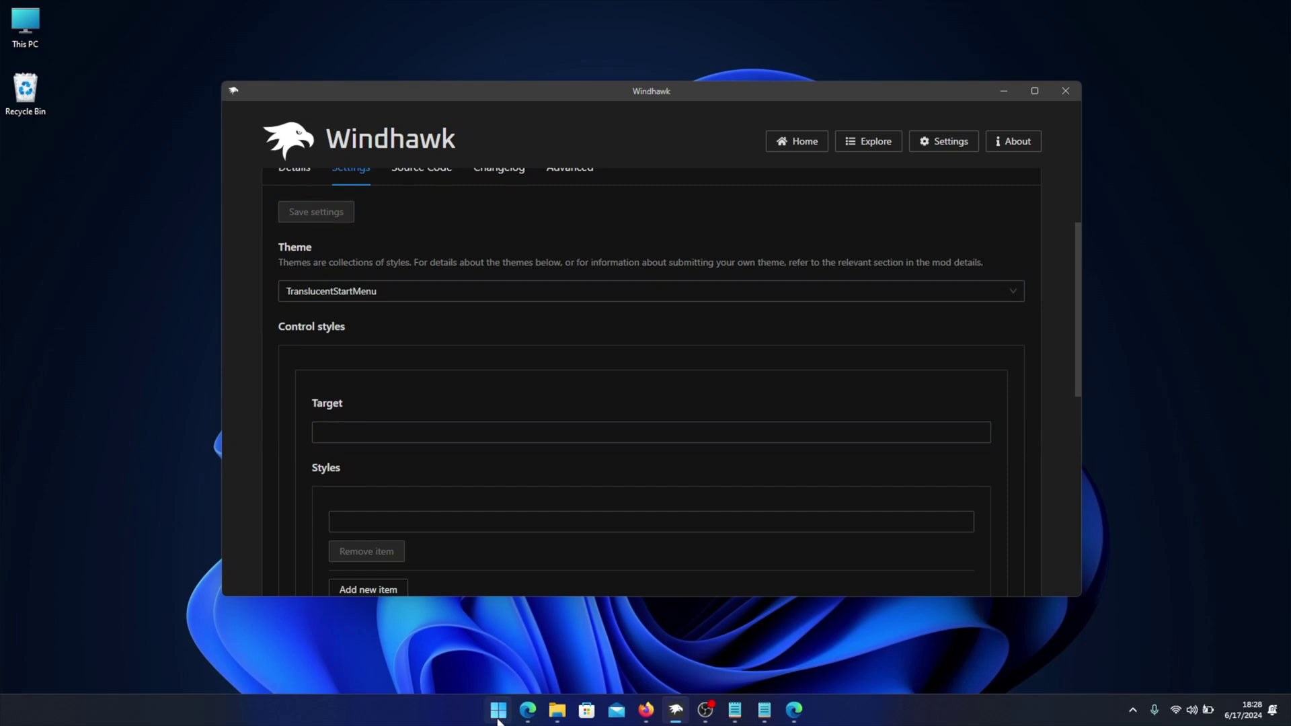
pyautogui.click(498, 714)
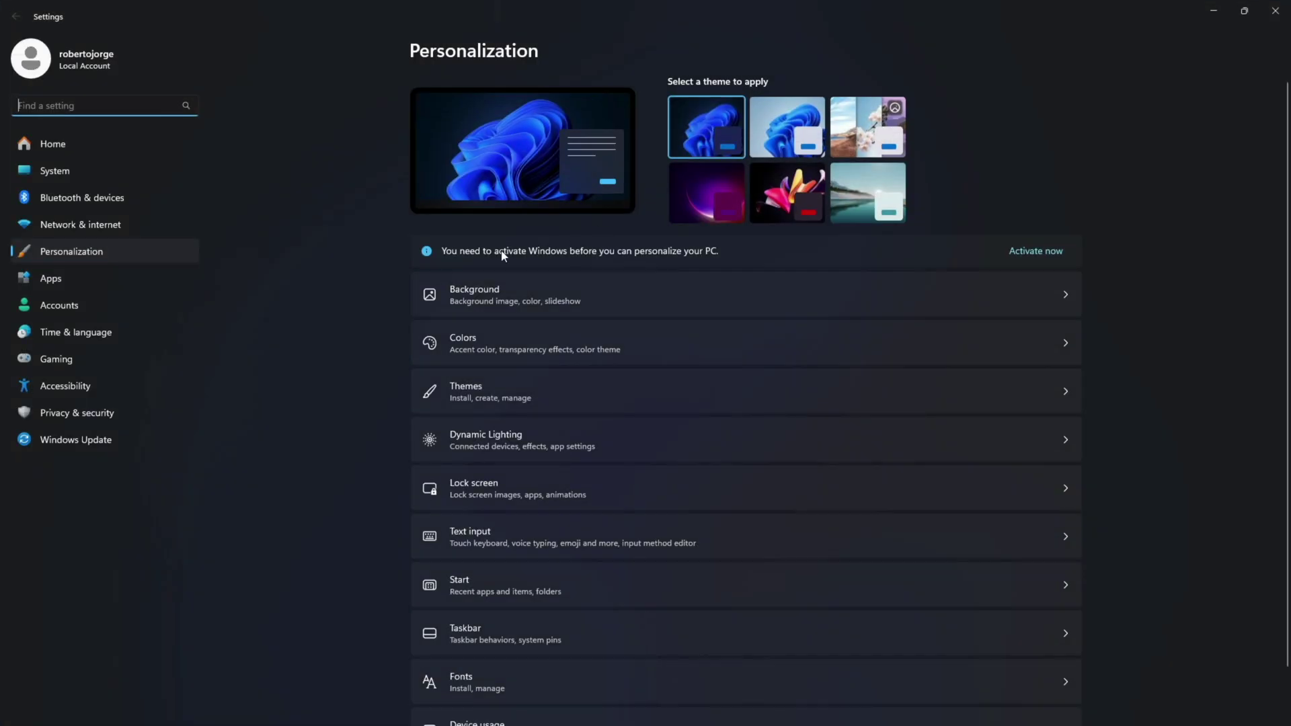
# Step: From Themes, go to Windows activation, buy a Windows 11 Pro key for EUR 21.54 and copy it
pyautogui.click(485, 394)
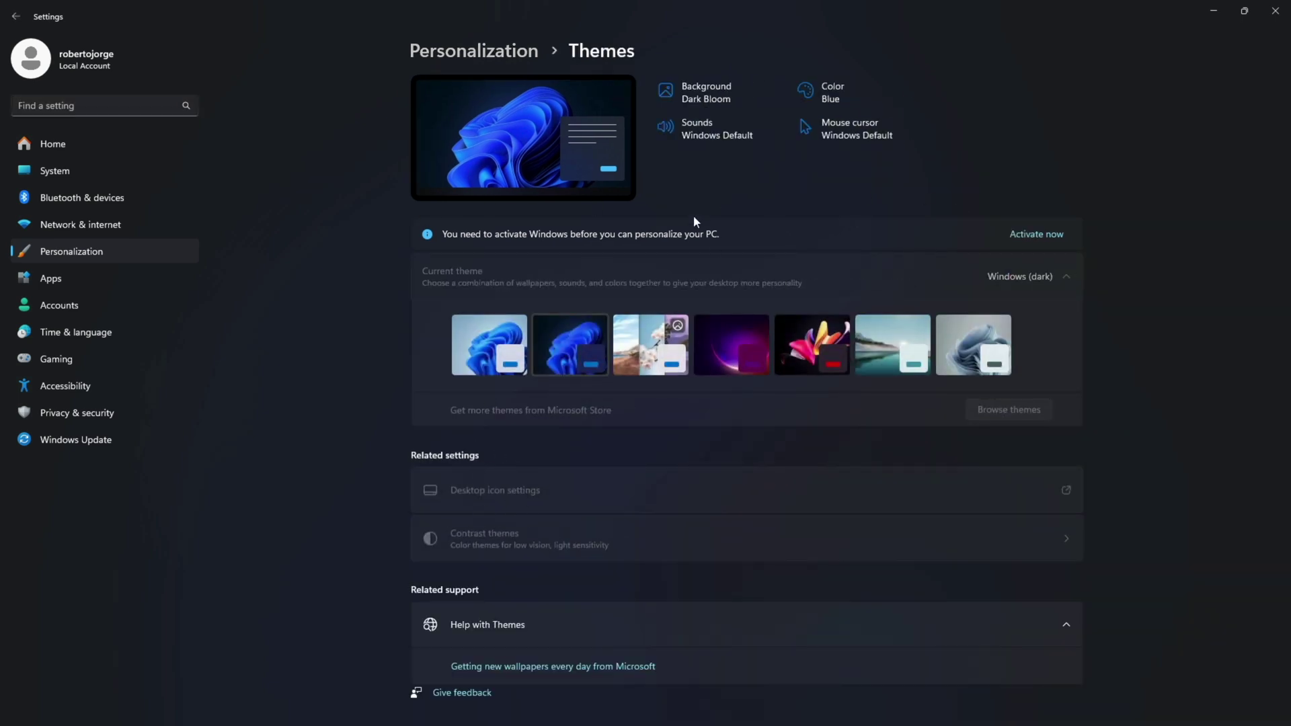
pyautogui.click(1041, 233)
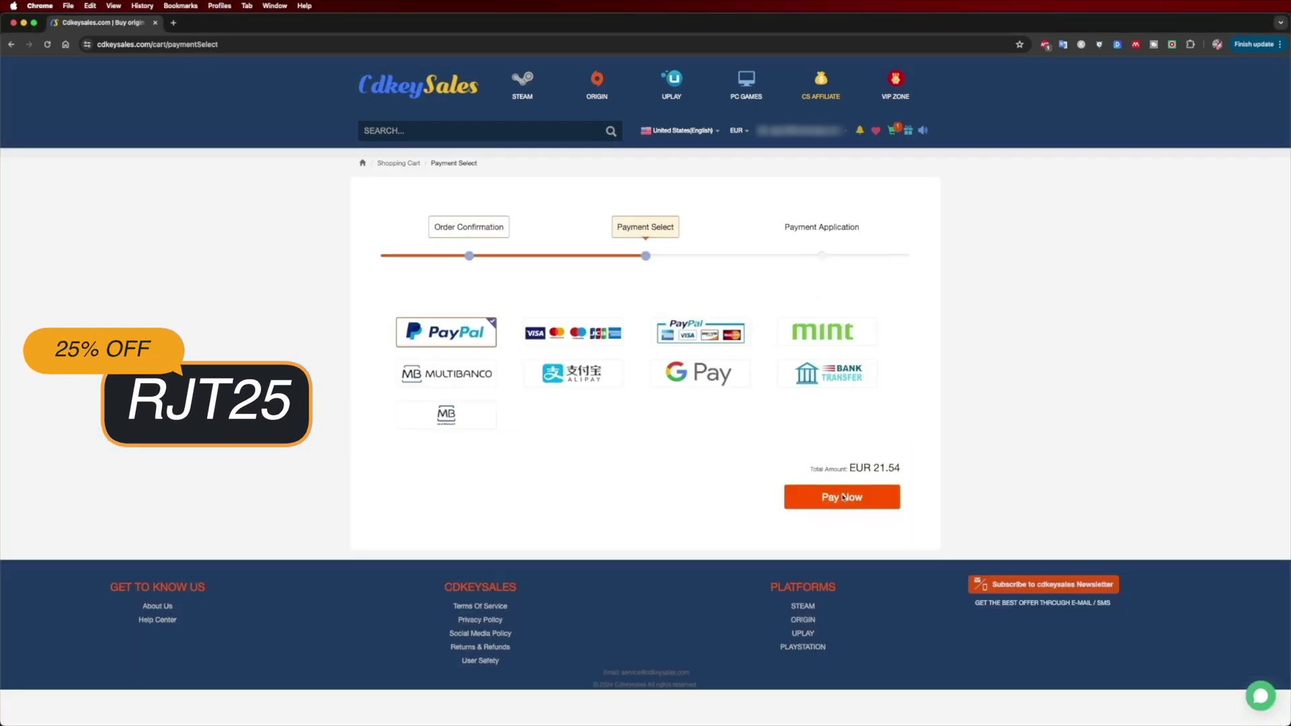
pyautogui.click(843, 497)
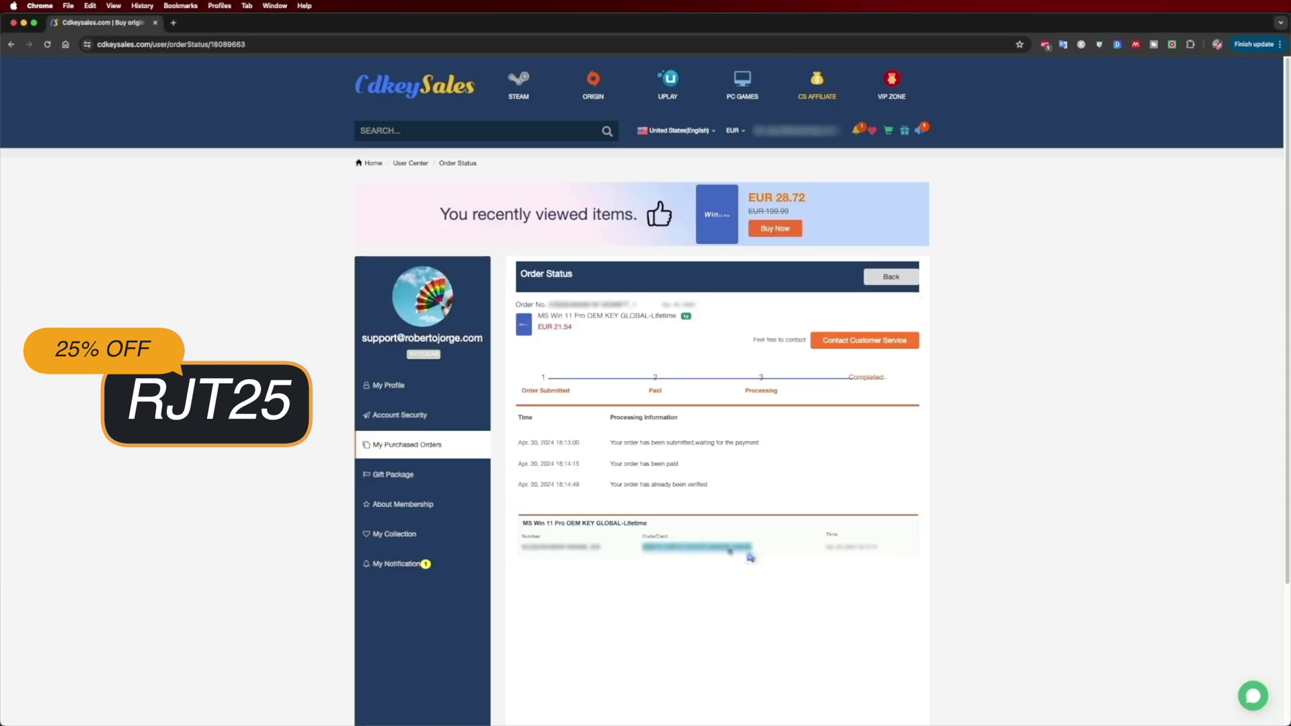
pyautogui.rightClick(713, 547)
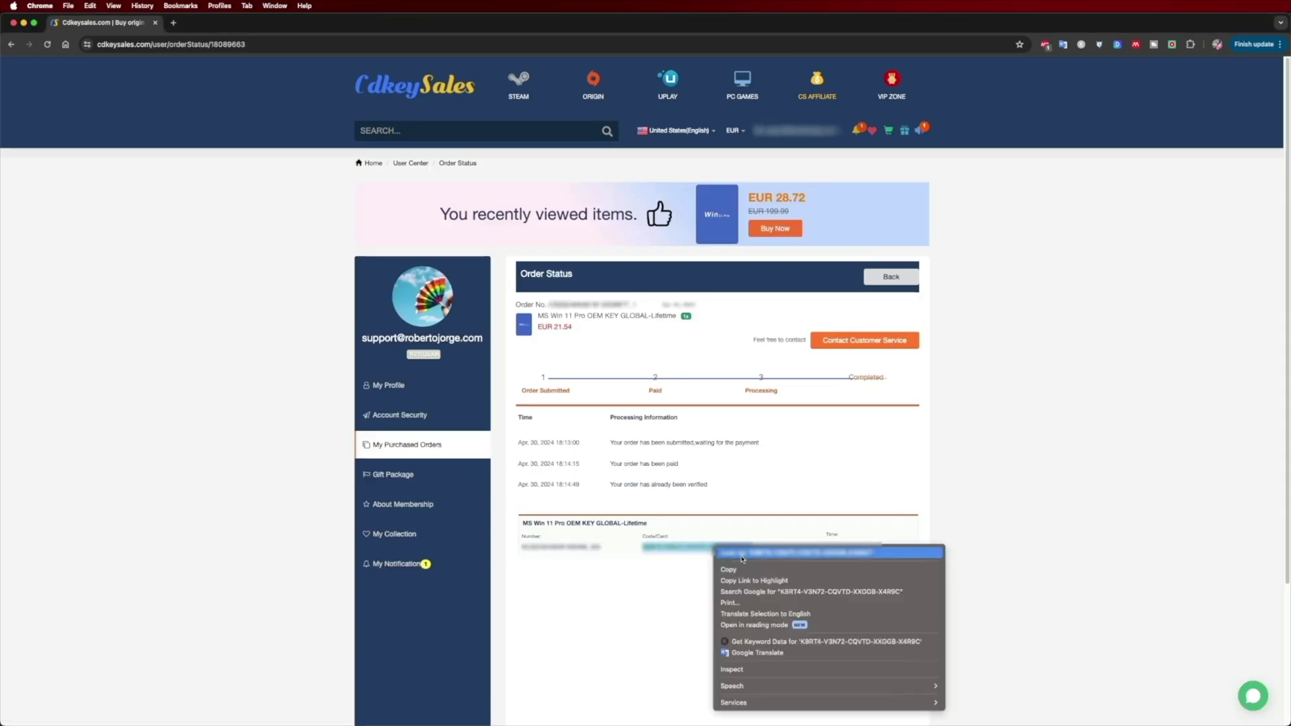
pyautogui.click(740, 570)
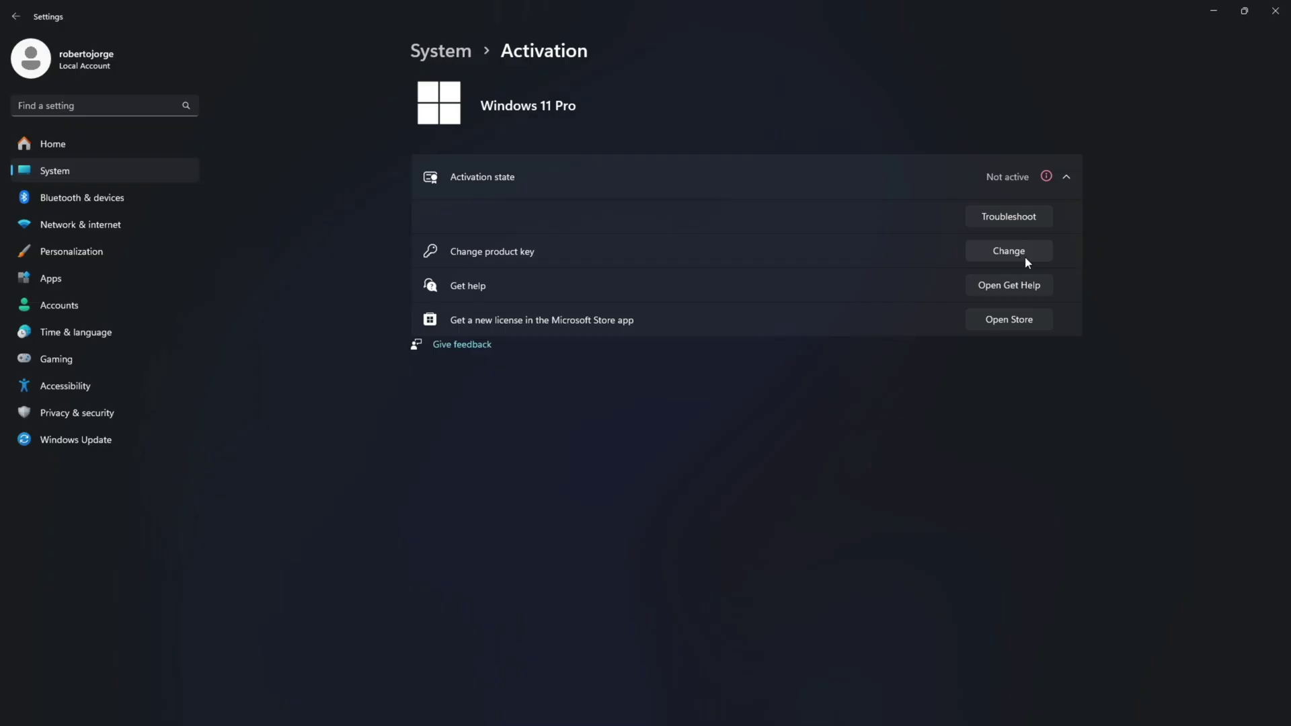
# Step: Paste the purchased product key and activate Windows 11 Pro
pyautogui.click(1026, 256)
pyautogui.rightClick(596, 378)
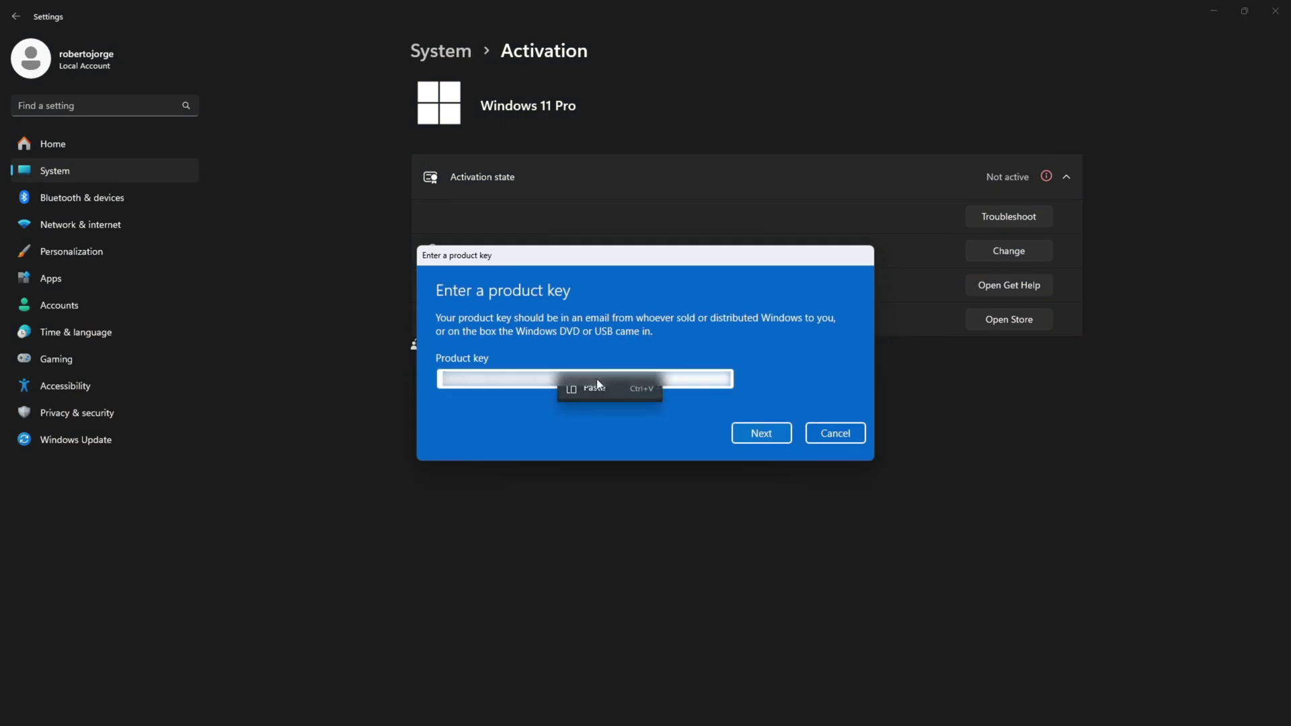
pyautogui.click(602, 388)
pyautogui.click(761, 433)
pyautogui.click(757, 410)
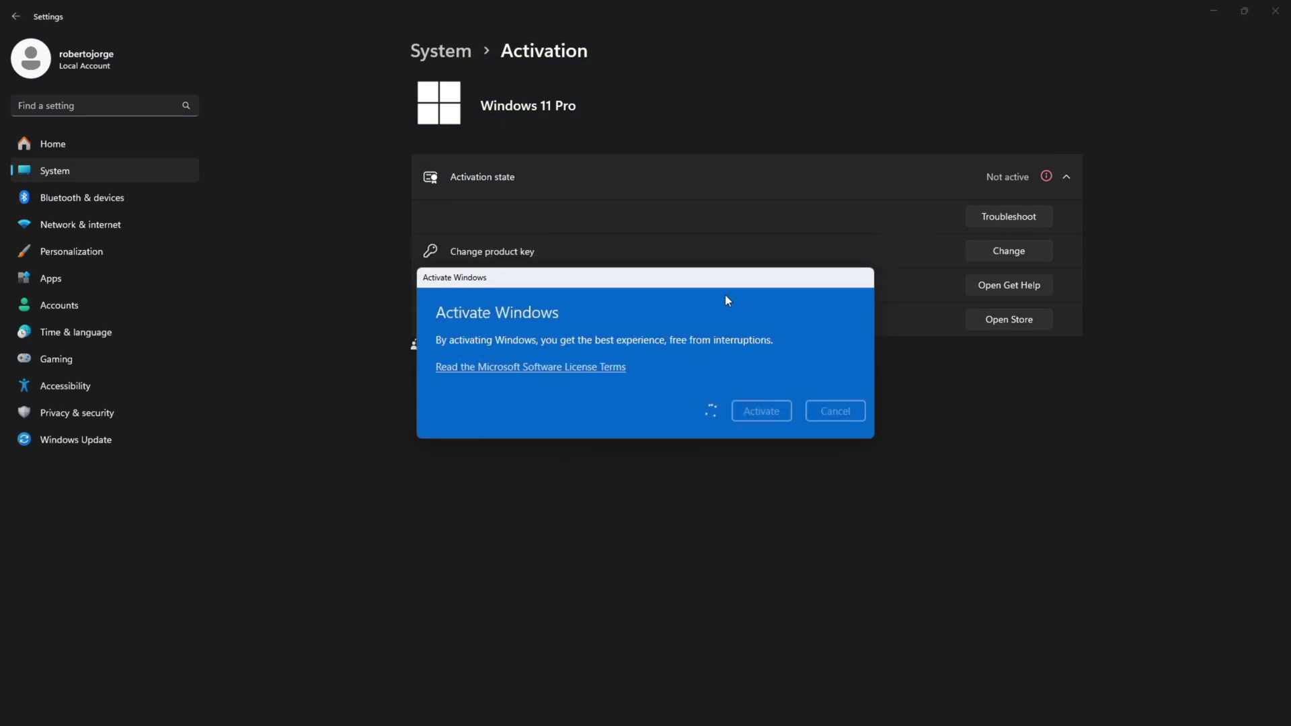
pyautogui.press('Return')
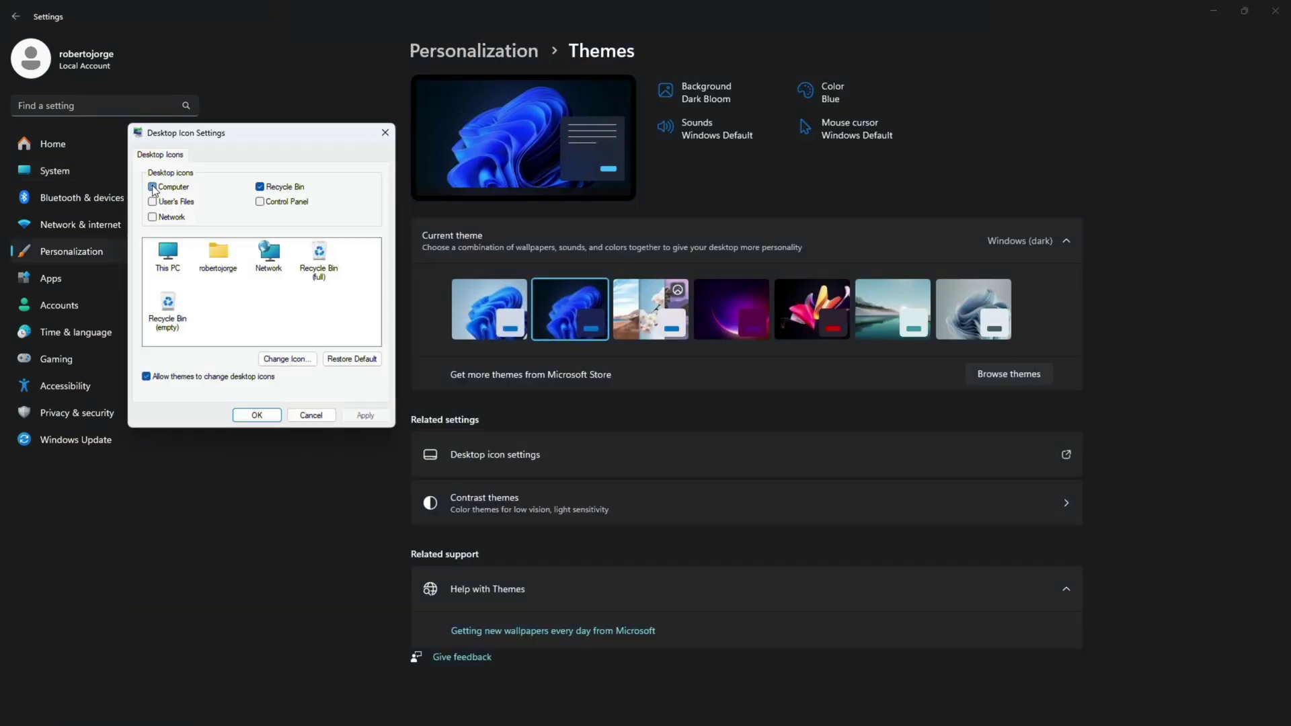
# Step: Tick Control Panel in Desktop Icon Settings and move the dialog aside
pyautogui.click(259, 201)
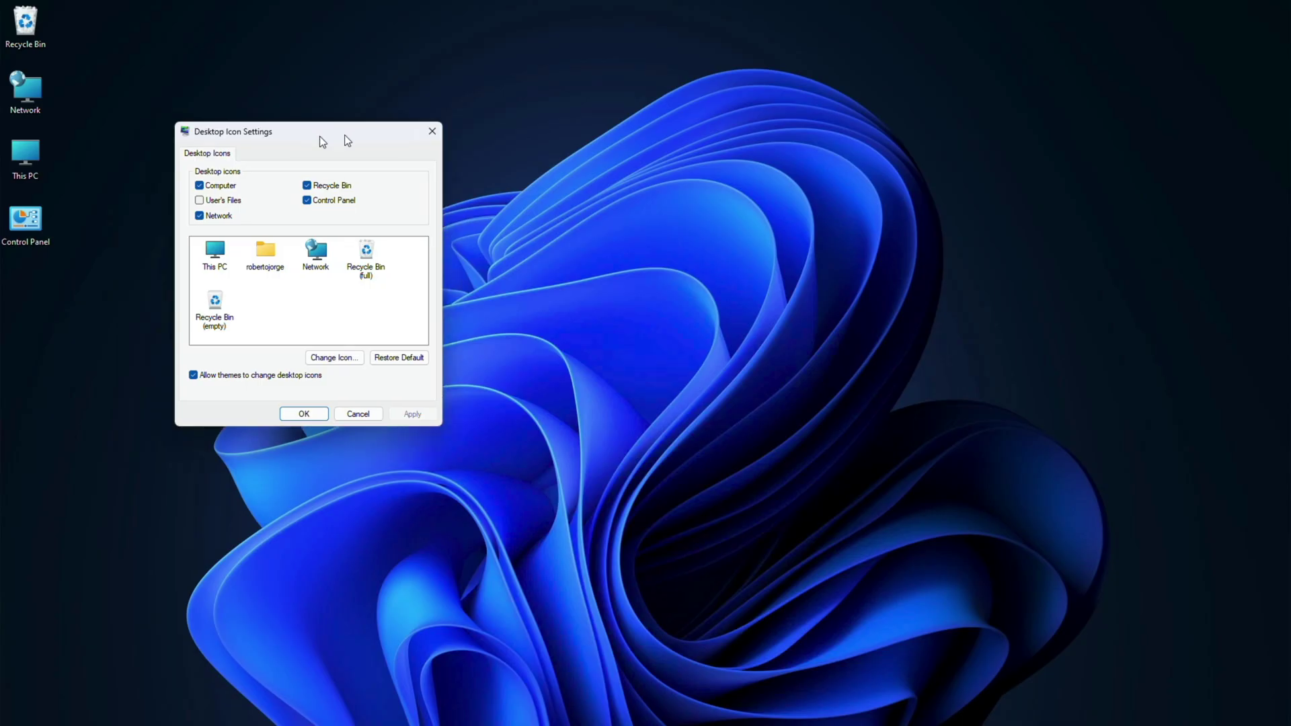
pyautogui.moveTo(320, 136); pyautogui.dragTo(464, 136)
pyautogui.rightClick(101, 59)
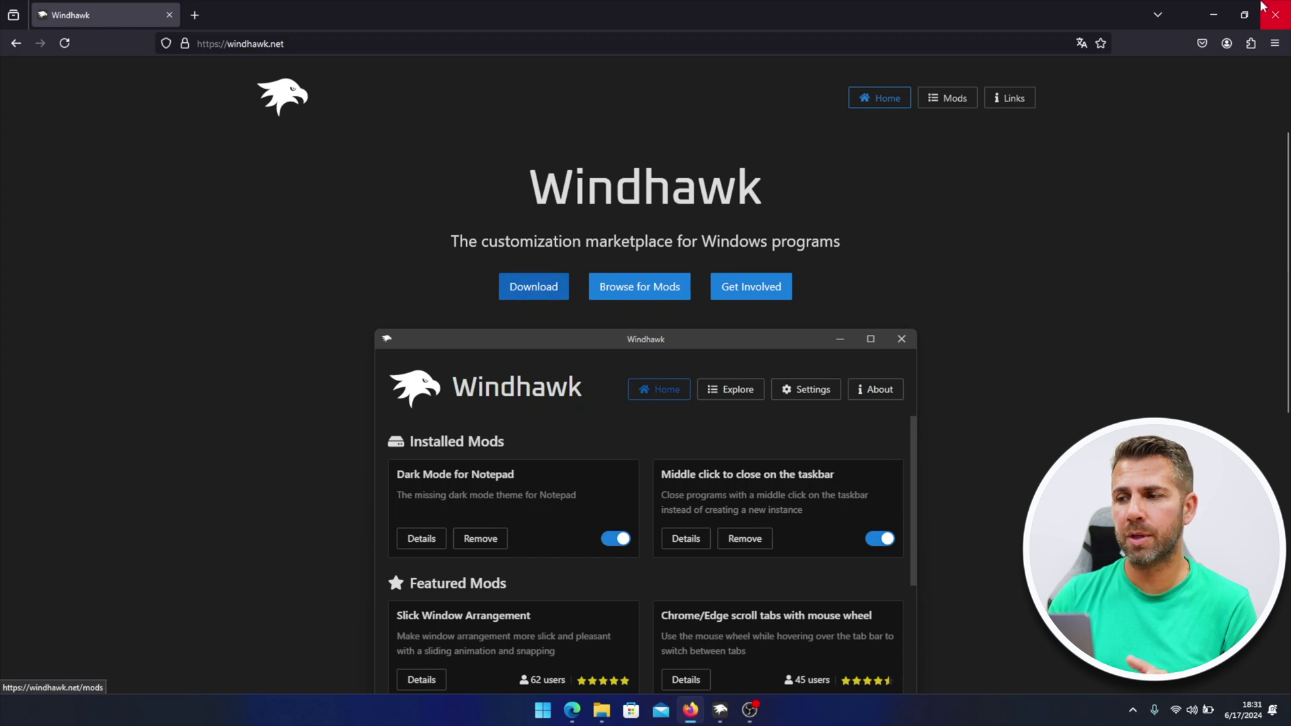
# Step: Minimize the Firefox window showing windhawk.net
pyautogui.click(1200, 19)
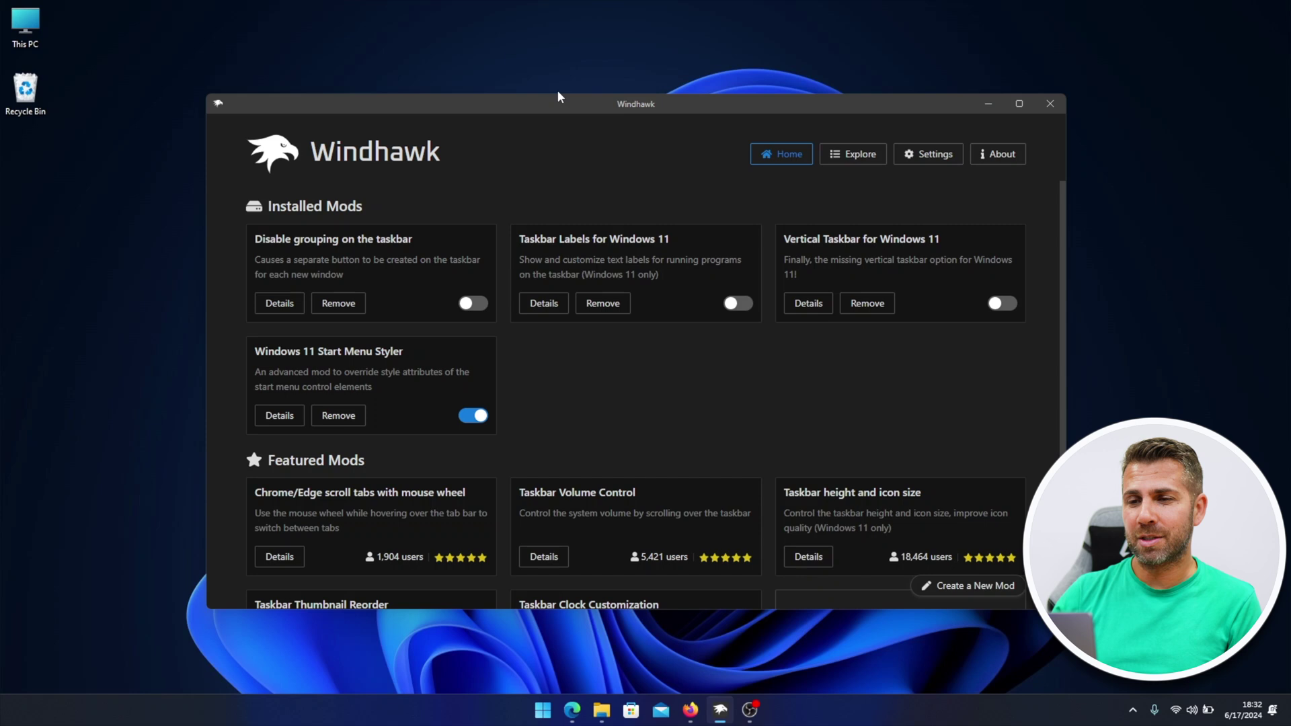
pyautogui.moveTo(588, 102)
pyautogui.mouseDown()
pyautogui.moveTo(571, 78)
pyautogui.moveTo(595, 100)
pyautogui.mouseUp()
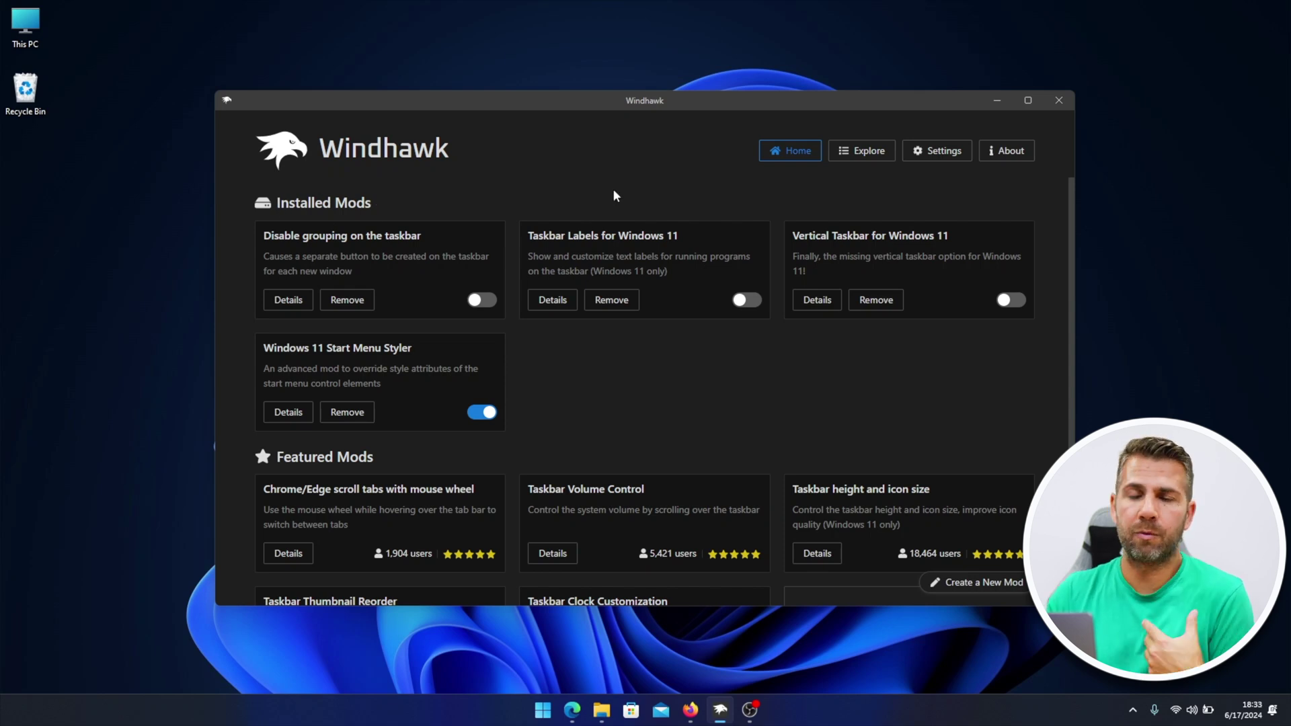
# Step: Open Explore and scroll down and back up through the Windhawk mod catalogue
pyautogui.click(868, 153)
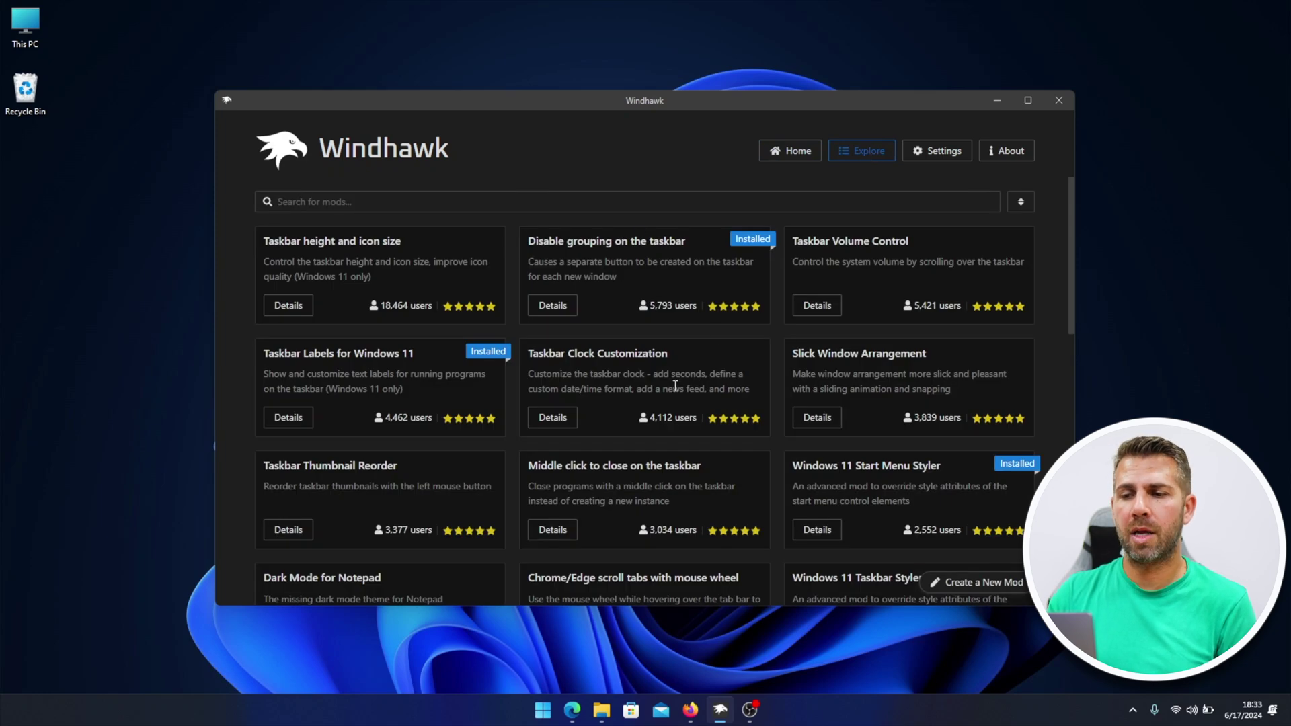
pyautogui.scroll(-15, 588, 372)
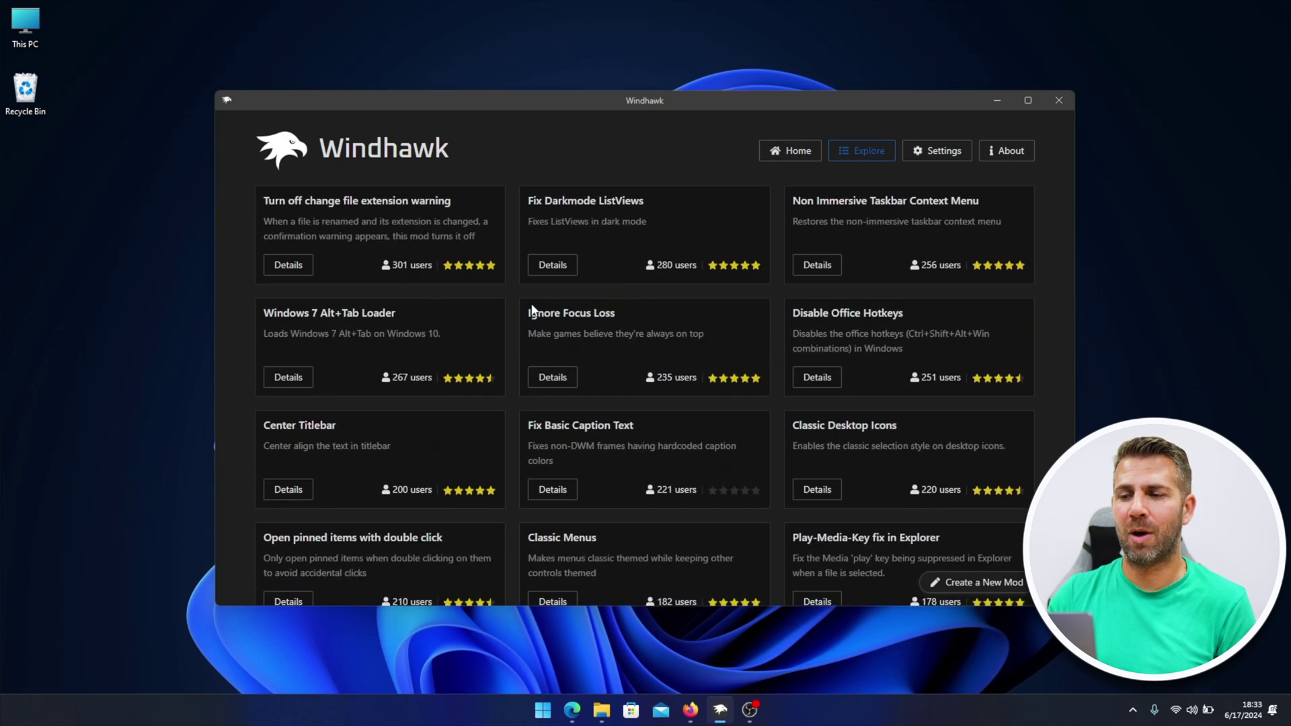
pyautogui.scroll(-8, 532, 303)
pyautogui.scroll(5, 530, 283)
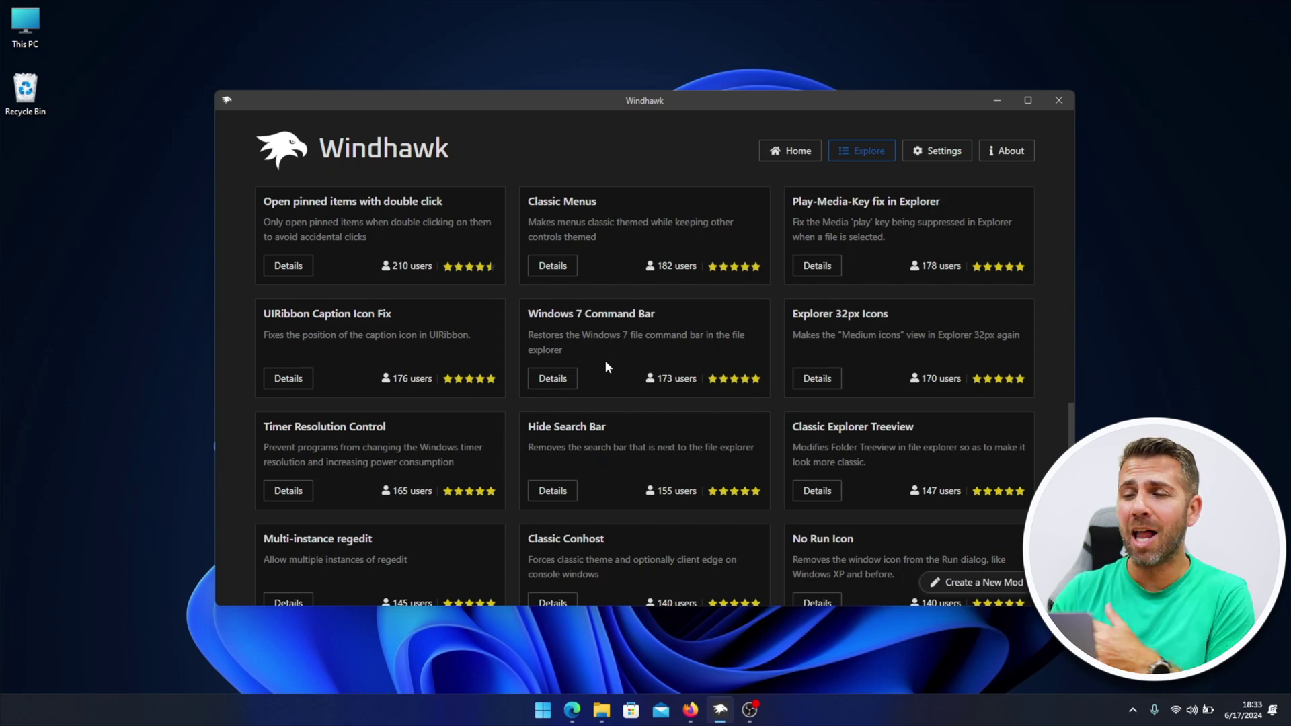
pyautogui.scroll(-1, 605, 366)
pyautogui.scroll(4, 617, 382)
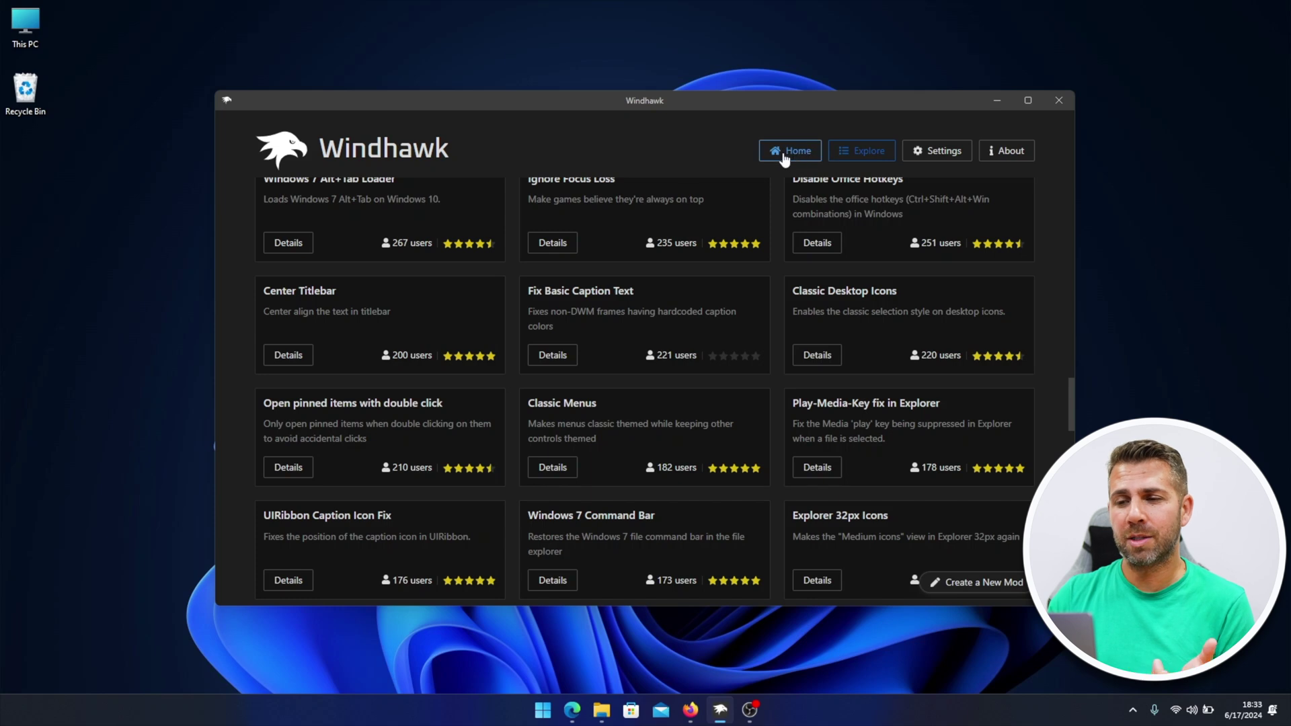
pyautogui.scroll(2, 355, 265)
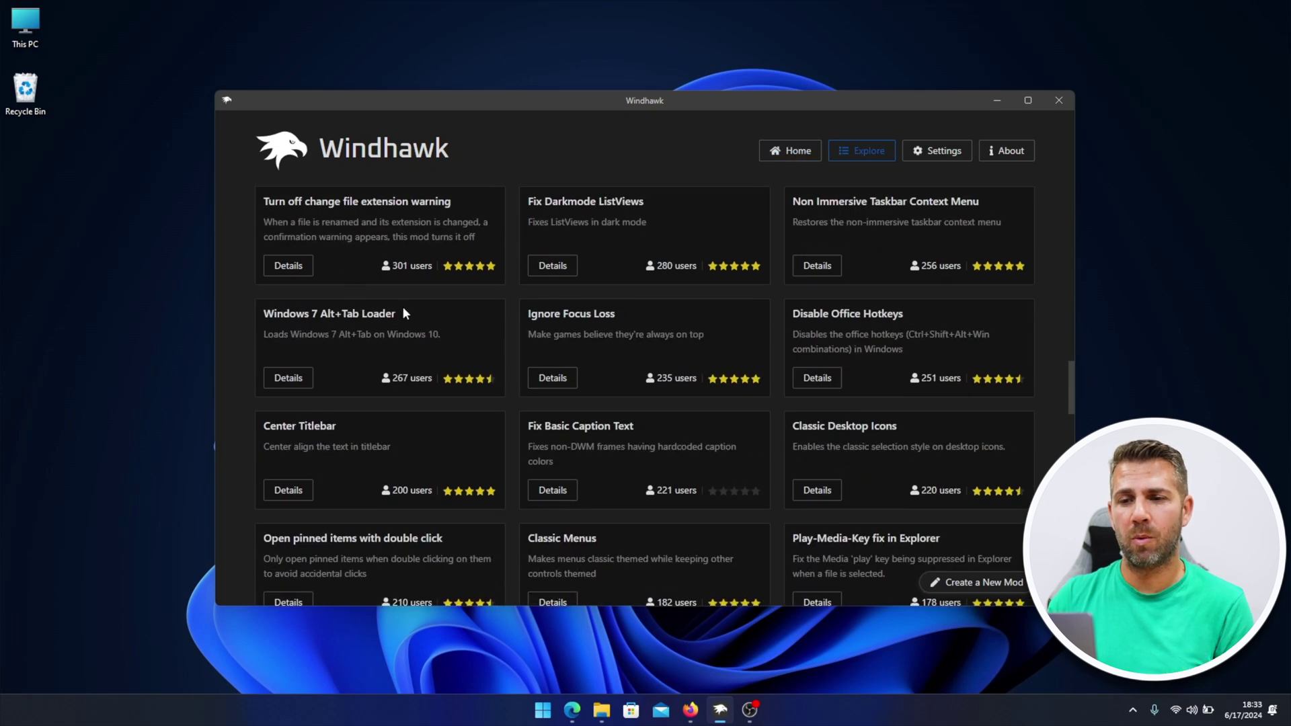
pyautogui.scroll(5, 403, 312)
pyautogui.scroll(10, 404, 316)
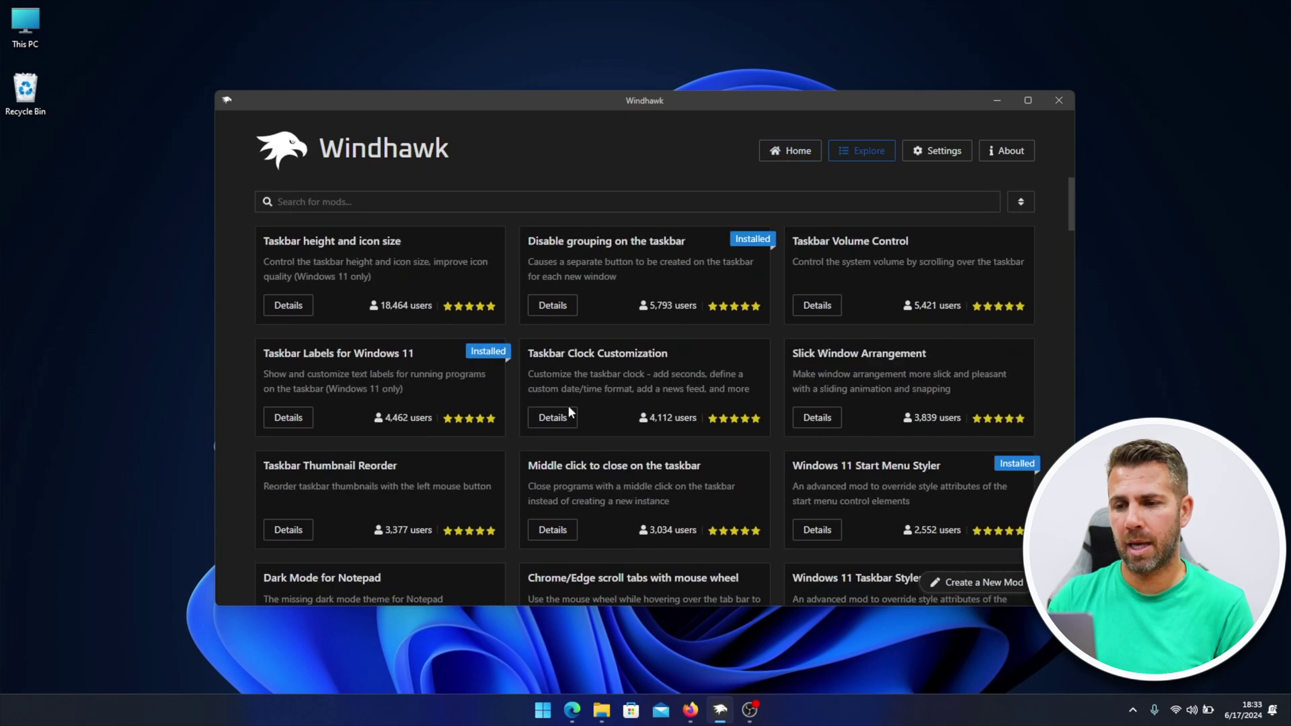
# Step: Install Taskbar Clock Customization 1.3.3 from its details page, accepting the risk warning
pyautogui.click(546, 420)
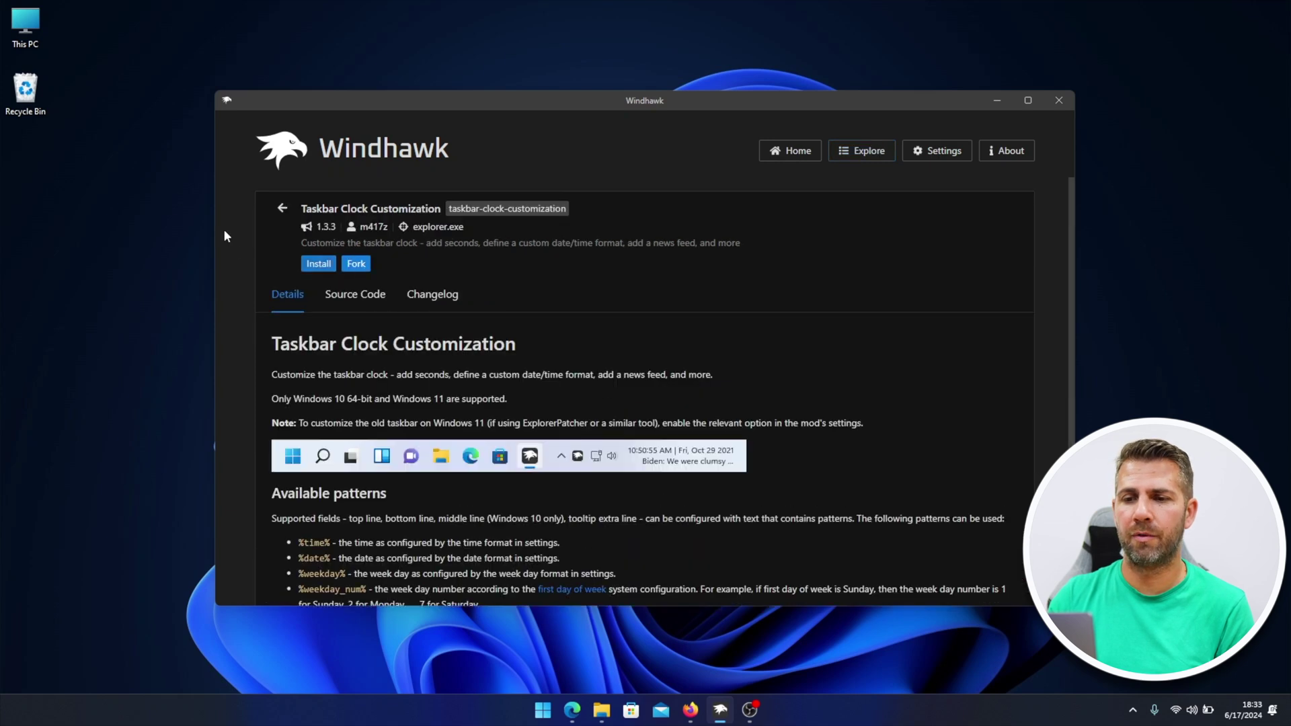
pyautogui.click(319, 264)
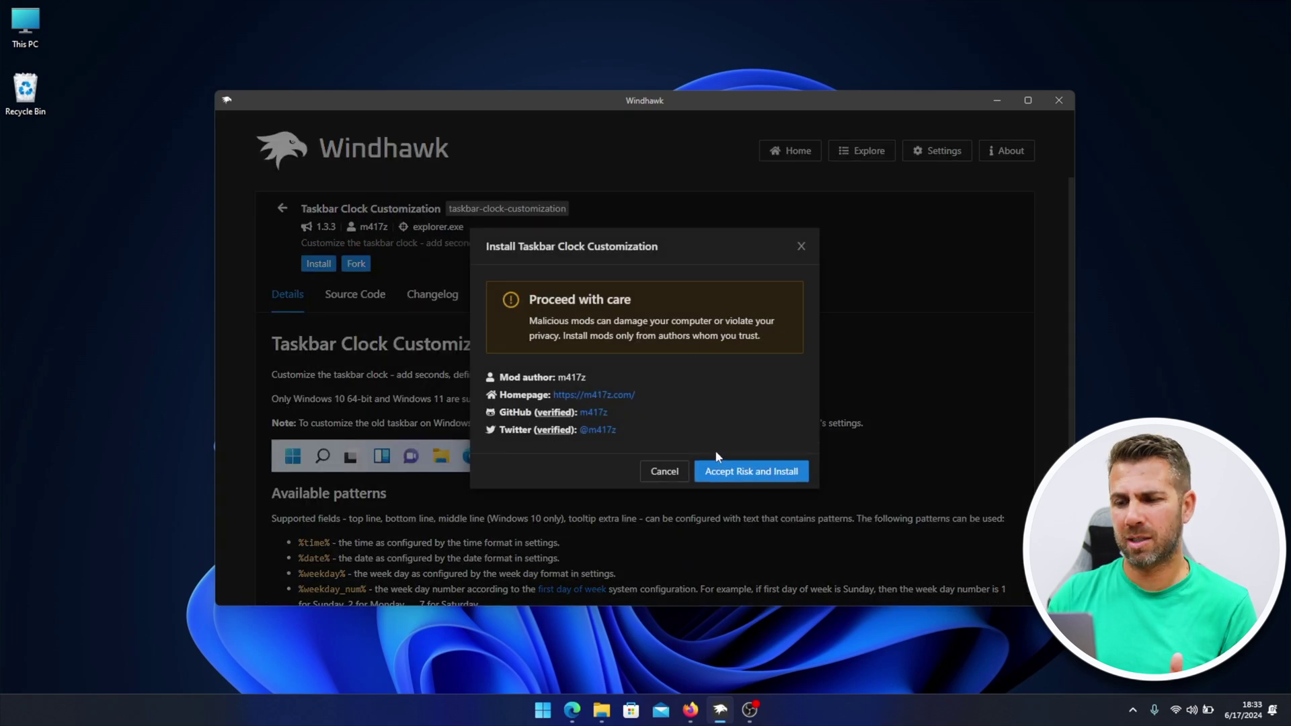
pyautogui.click(749, 482)
pyautogui.click(748, 473)
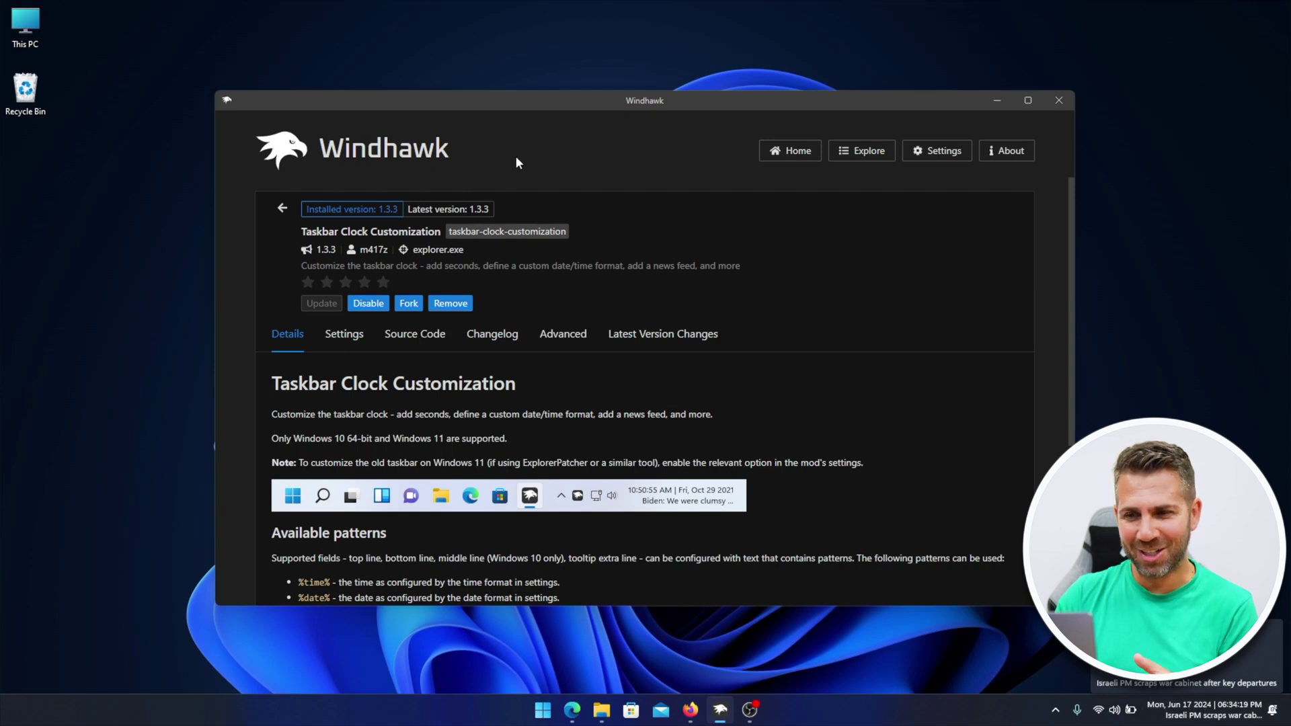
# Step: Open the Taskbar Clock Customization settings and scroll through its options
pyautogui.click(331, 339)
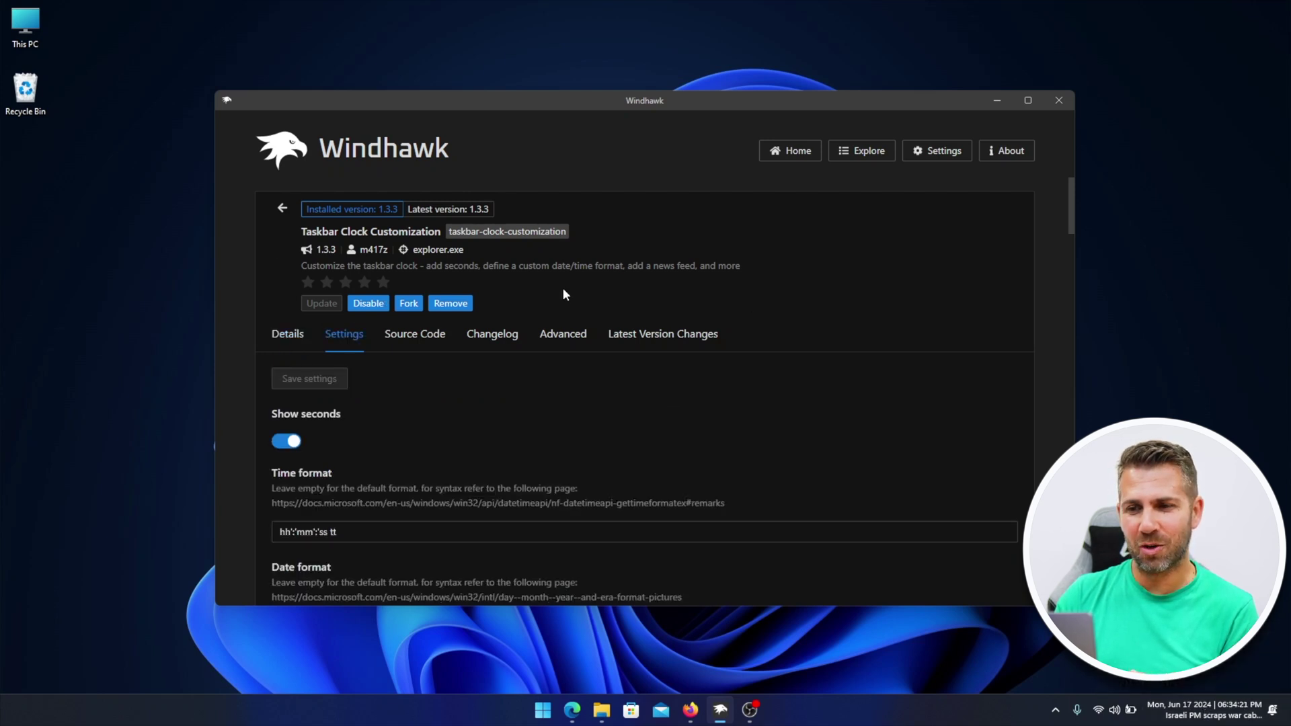
pyautogui.scroll(-3, 558, 288)
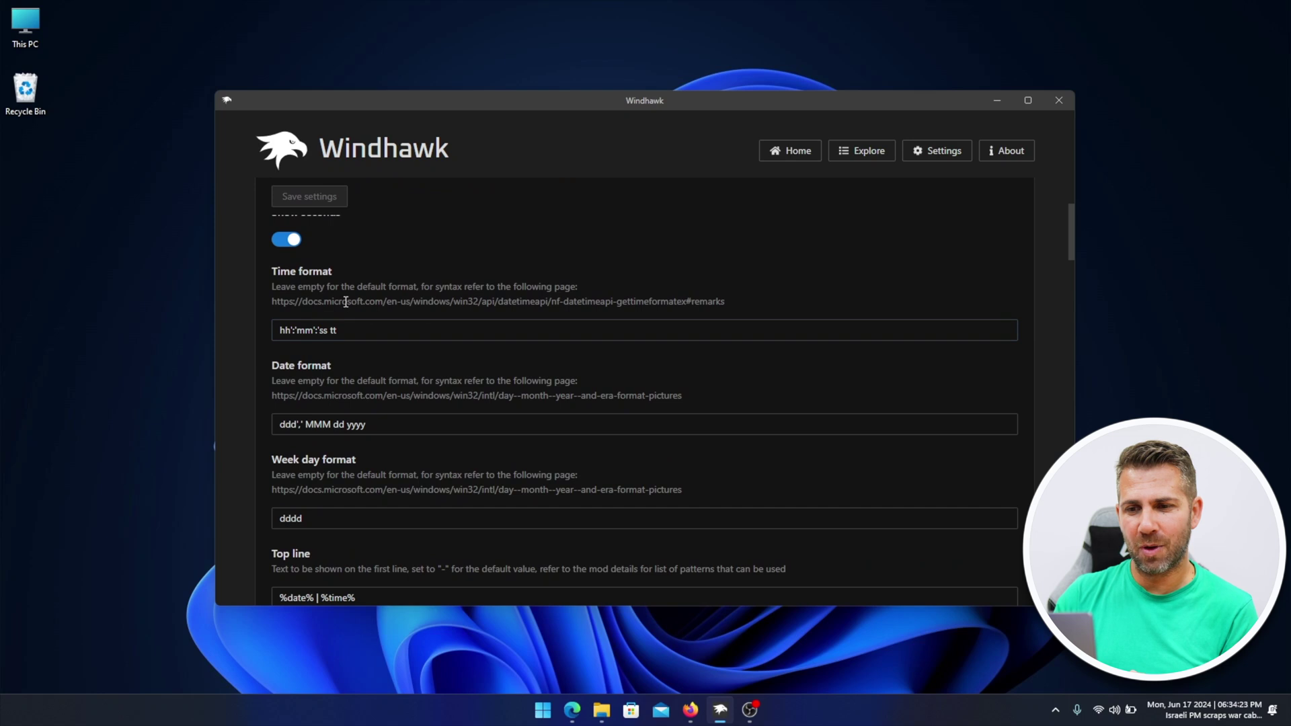
pyautogui.scroll(-15, 345, 302)
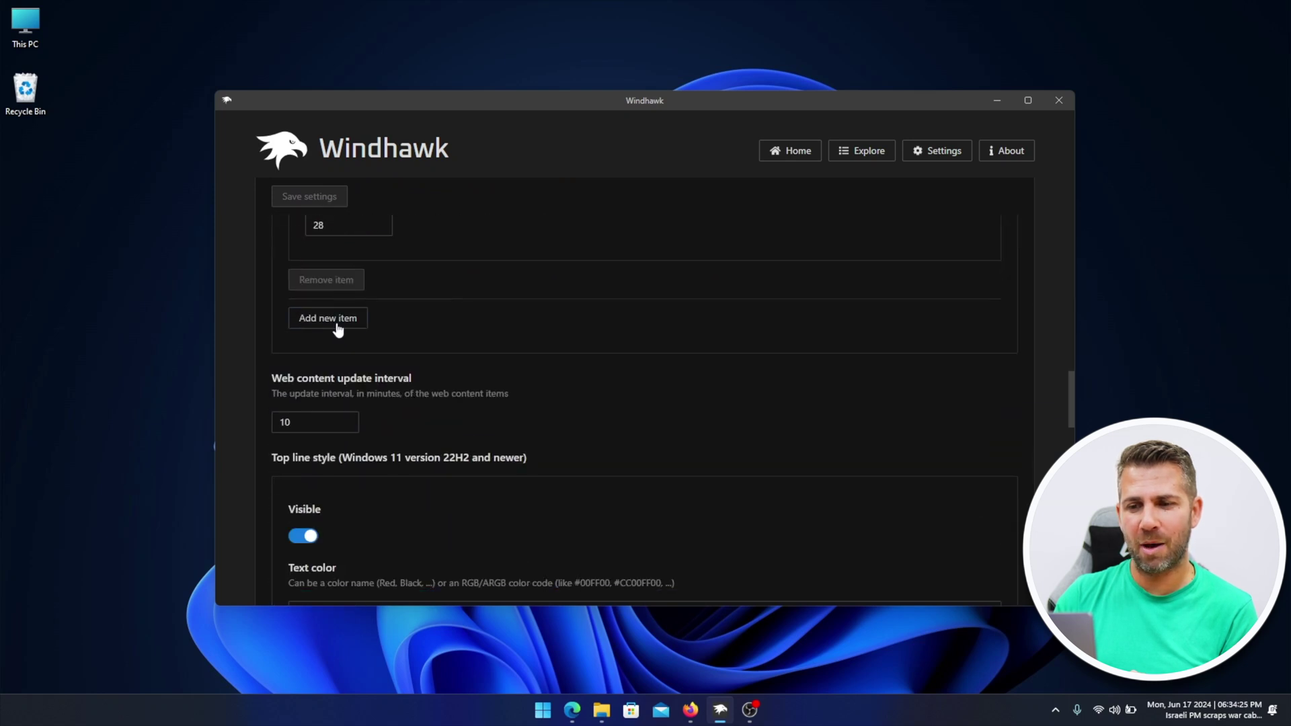
pyautogui.scroll(-5, 336, 321)
pyautogui.scroll(15, 336, 321)
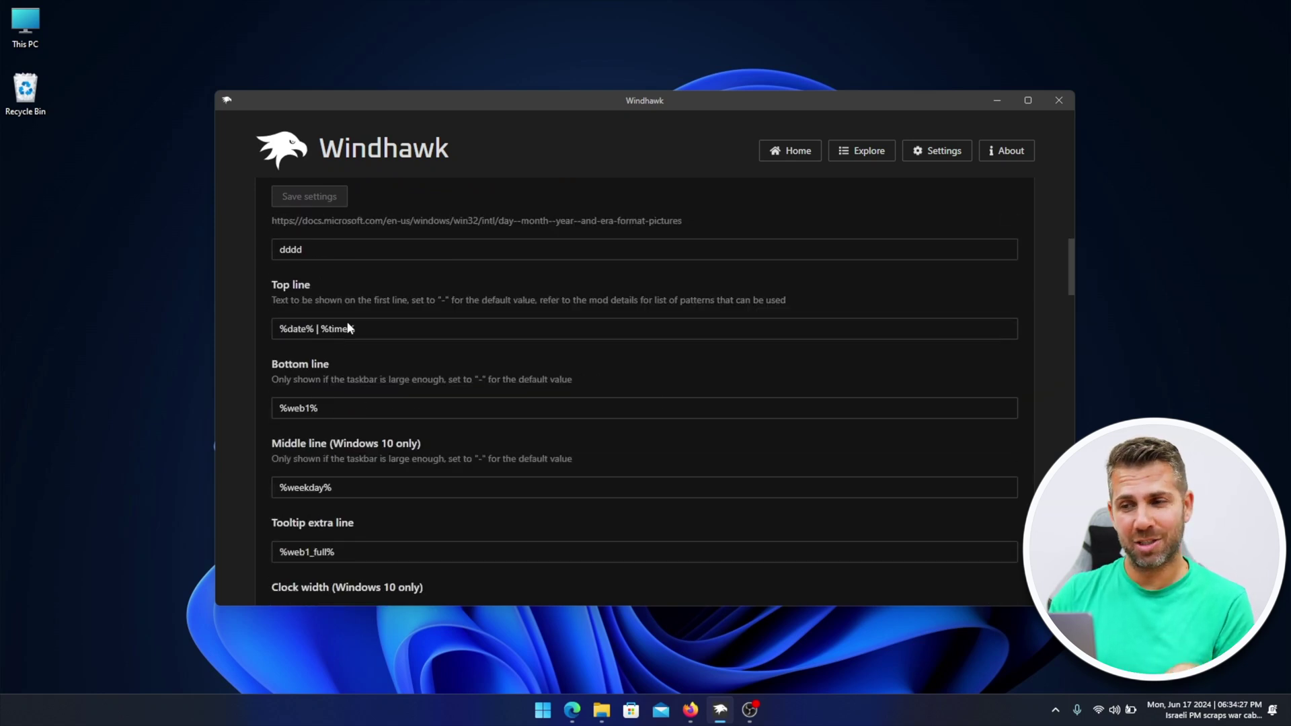
pyautogui.scroll(5, 348, 326)
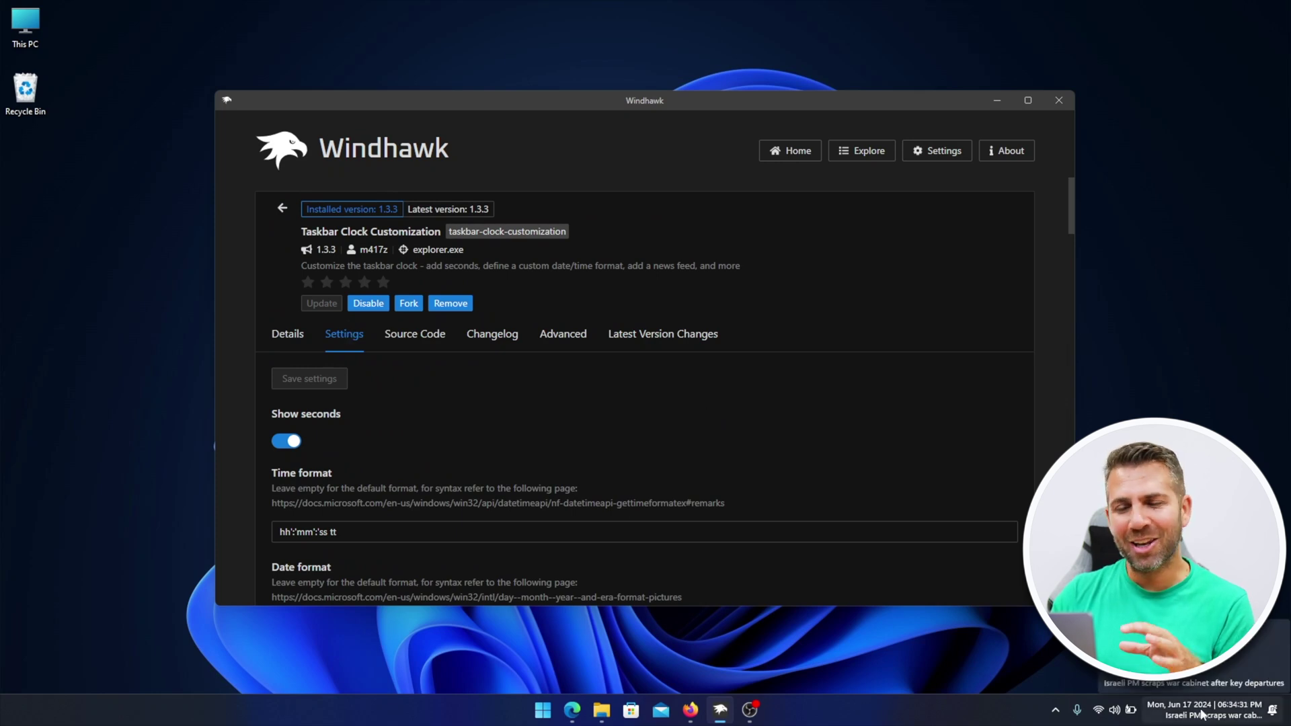
# Step: Go back to Explore, then to the Home page's installed mods list
pyautogui.click(281, 212)
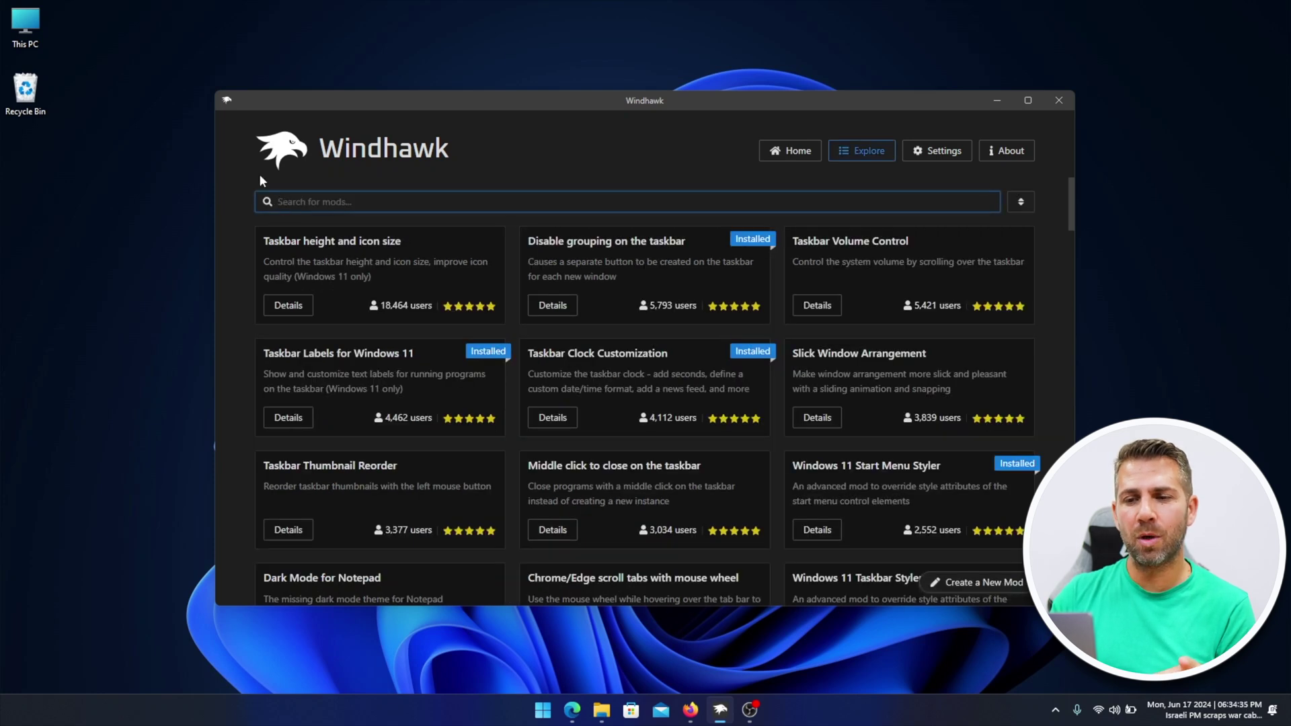
pyautogui.click(798, 152)
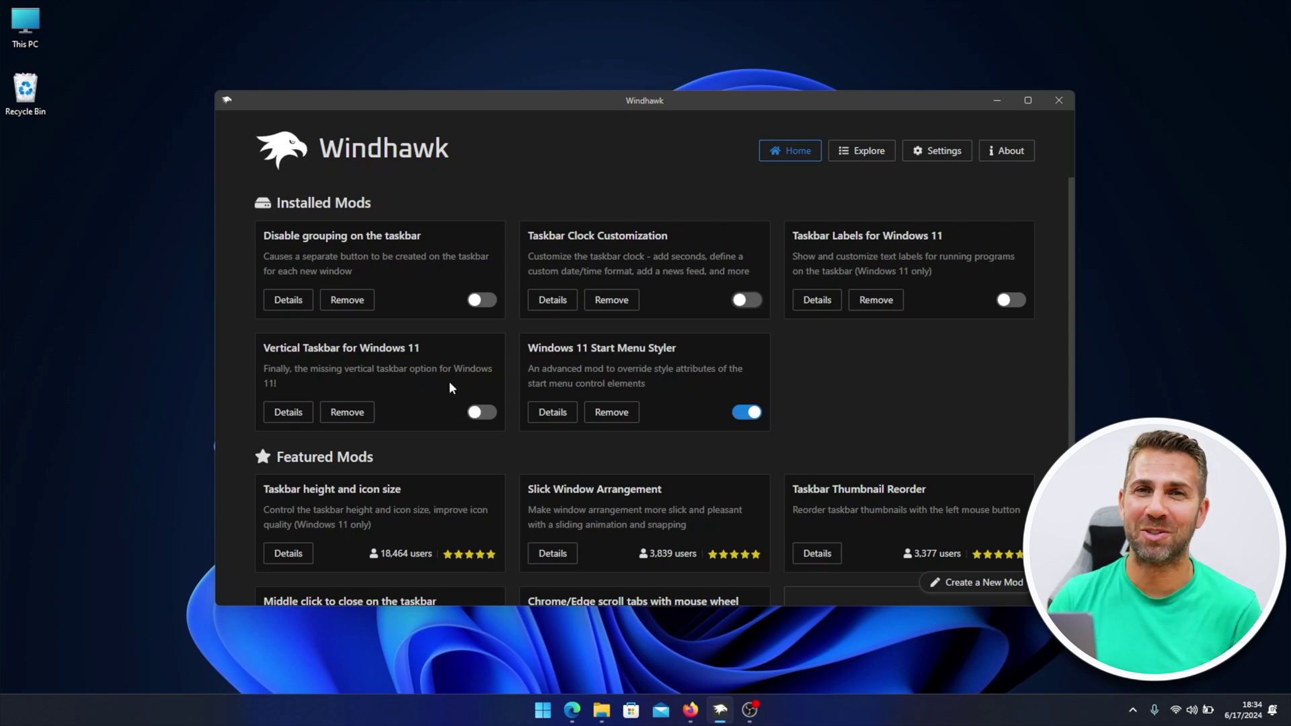
pyautogui.click(478, 412)
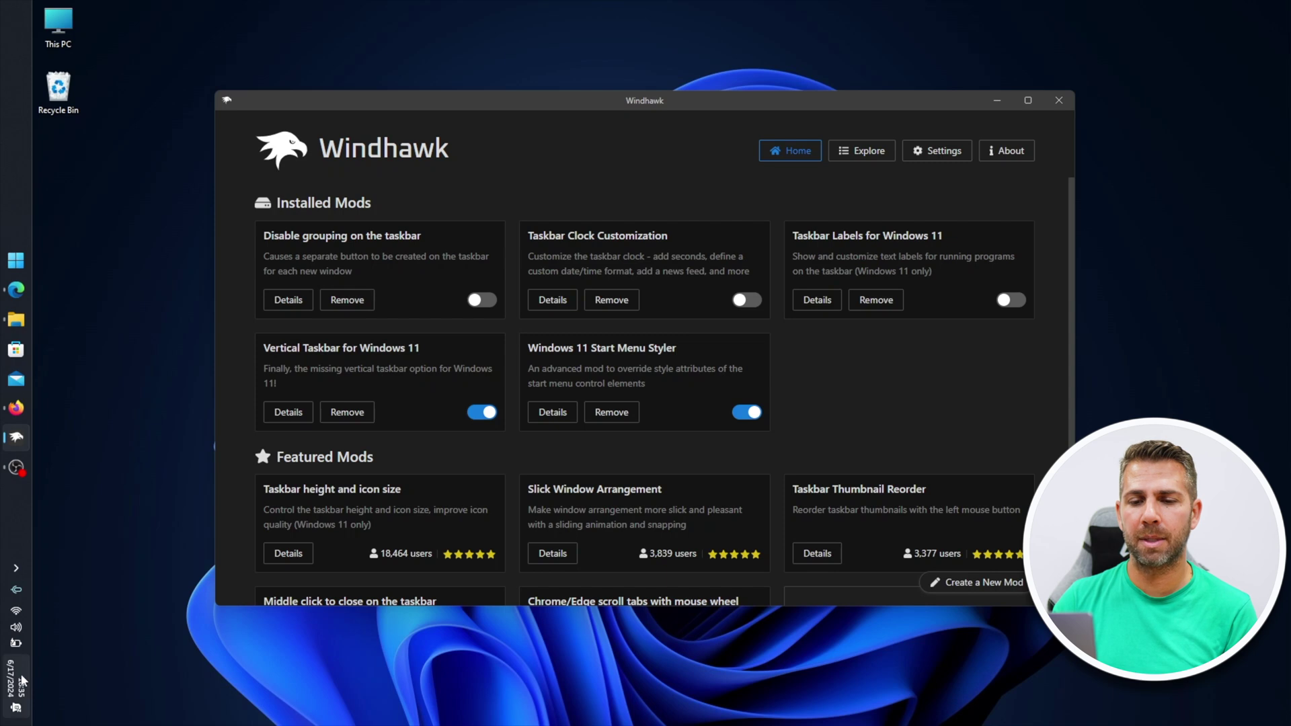
pyautogui.moveTo(21, 682)
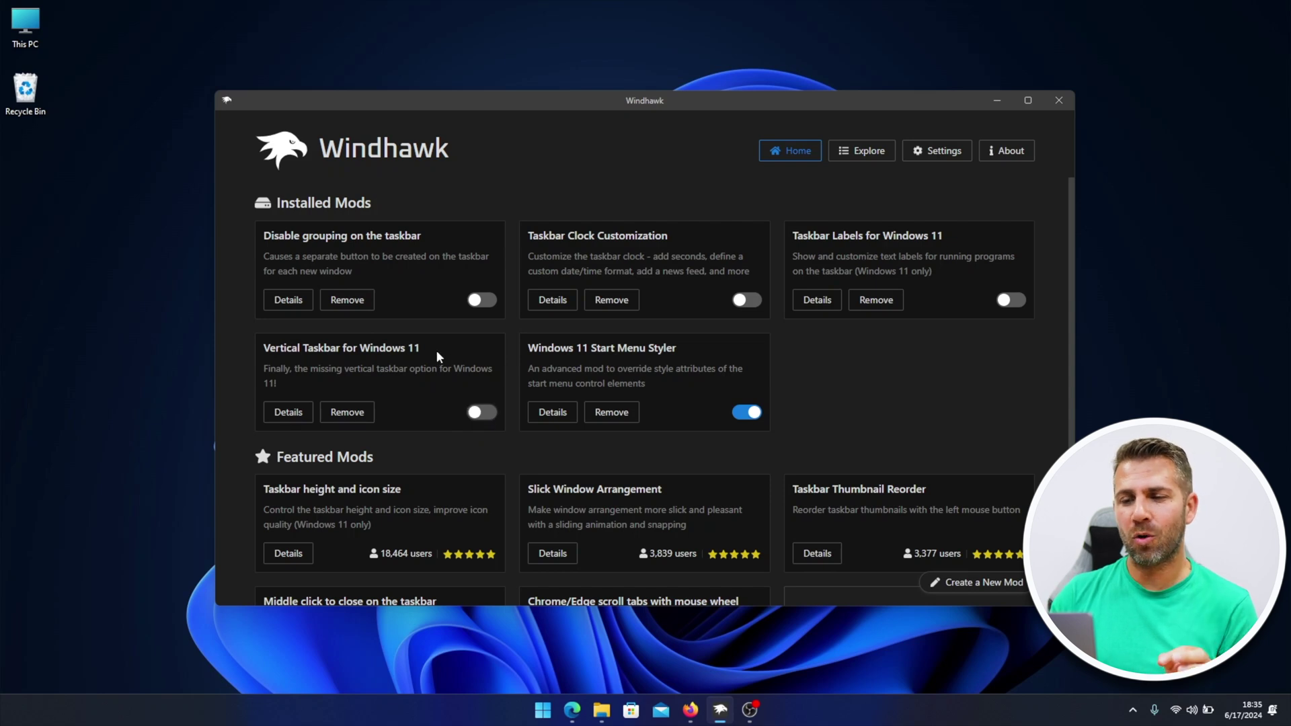
# Step: Turn on Disable grouping on the taskbar and launch Notepad from Start
pyautogui.click(483, 302)
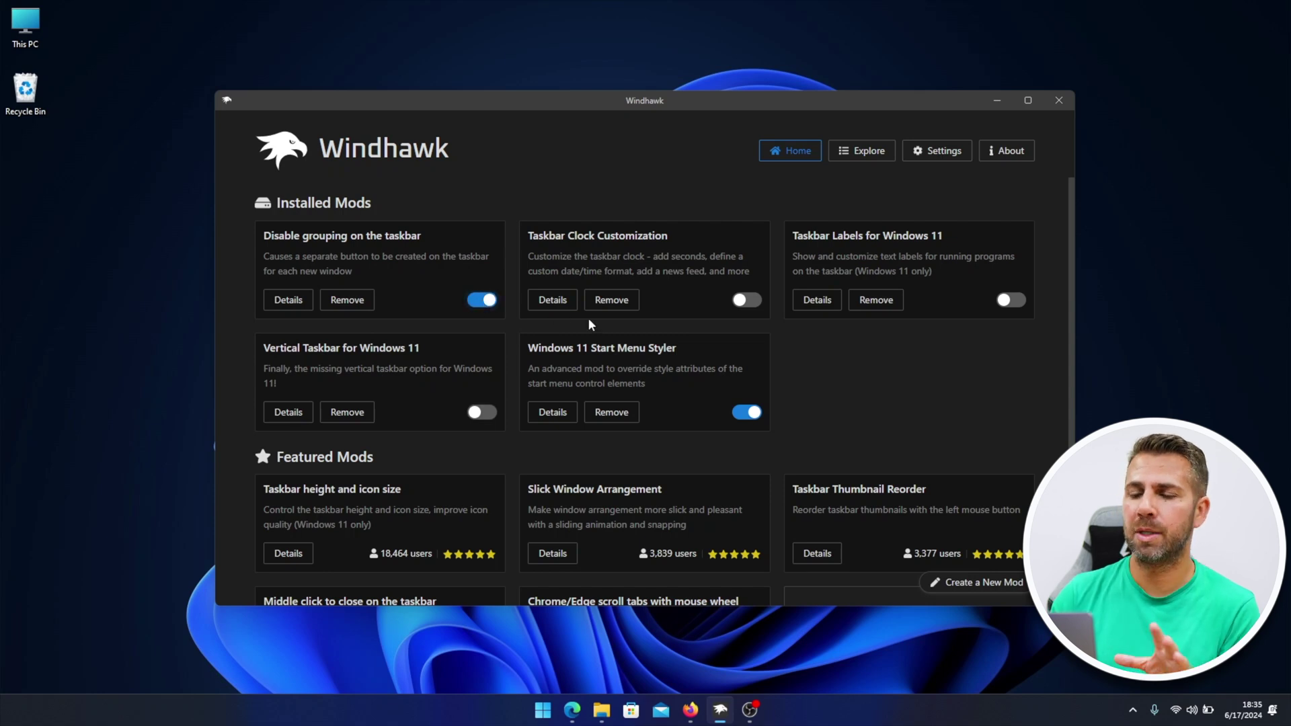
pyautogui.click(548, 714)
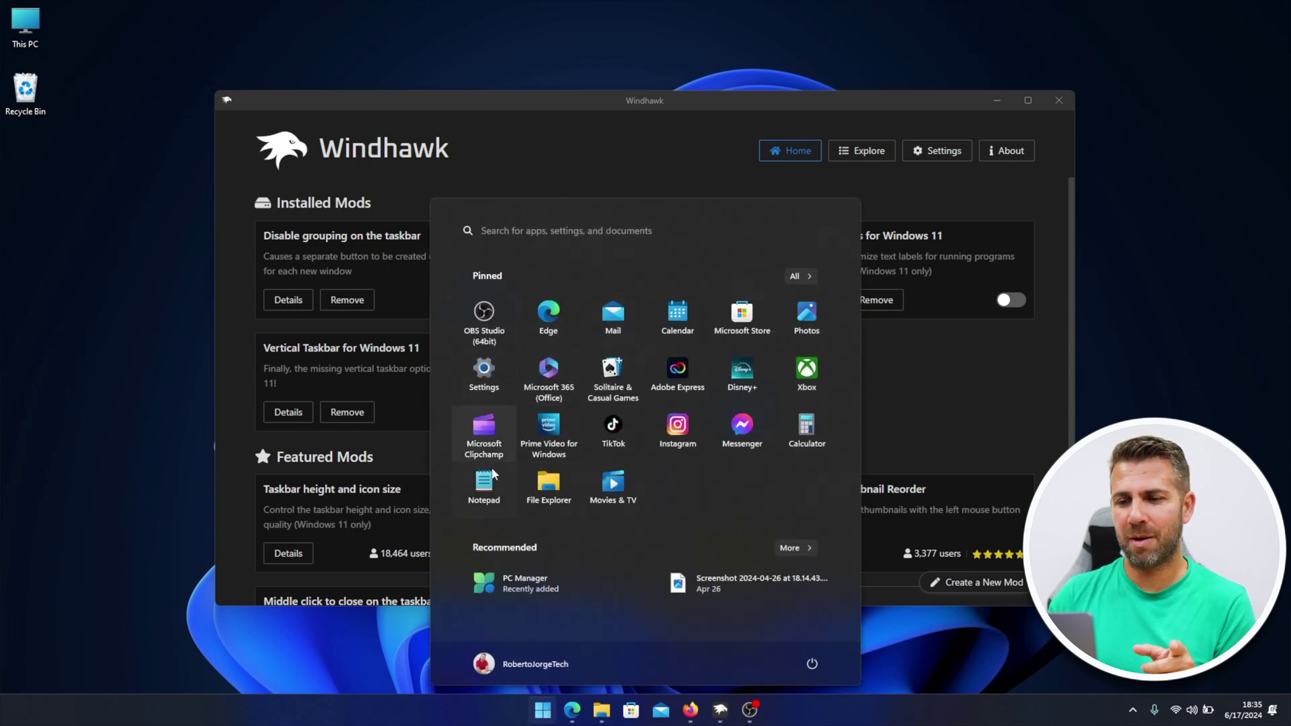
pyautogui.moveTo(484, 480); pyautogui.dragTo(485, 481)
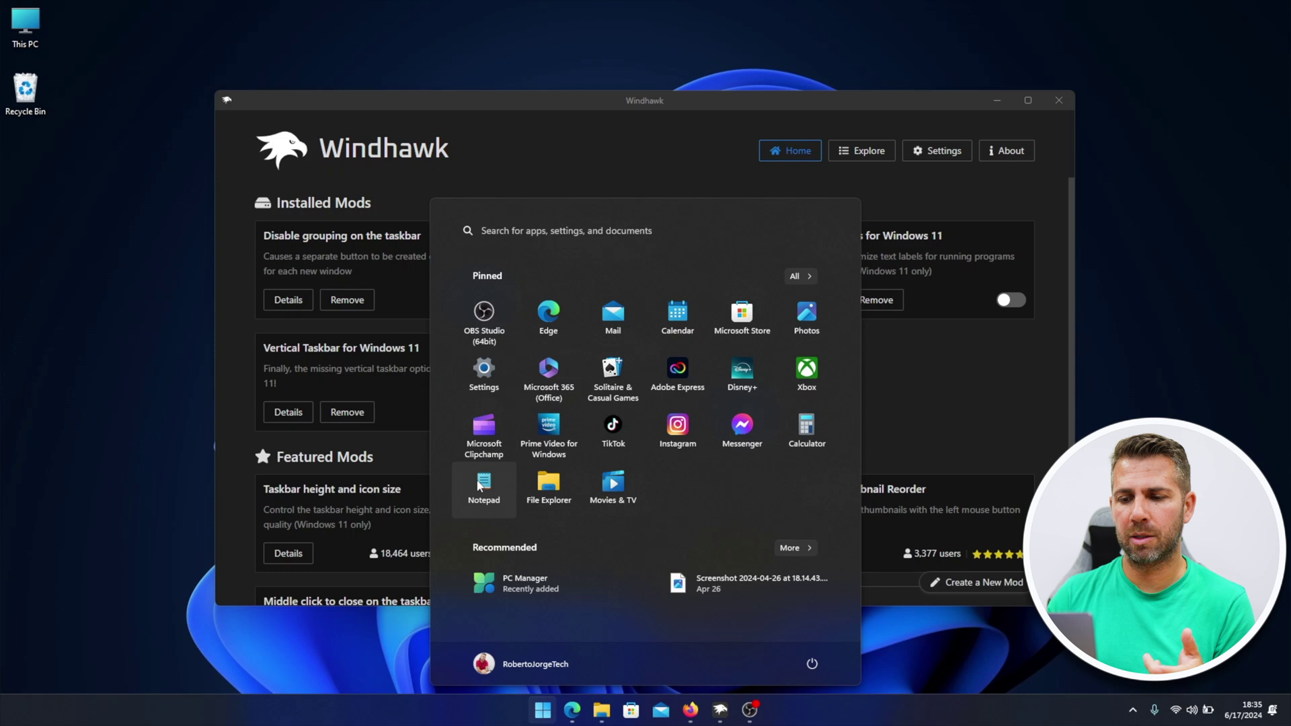
pyautogui.click(478, 484)
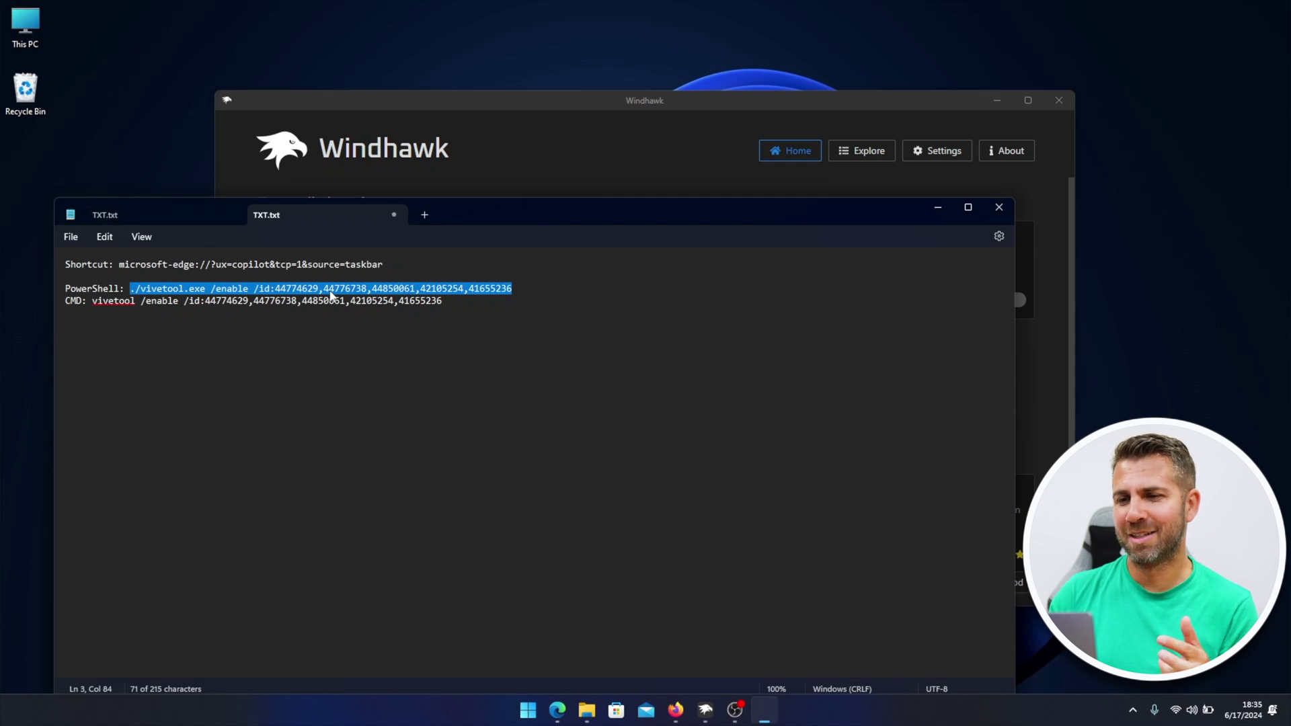
pyautogui.click(937, 211)
# Step: Launch two more Notepad windows from Start as separate taskbar buttons, then close the blank one
pyautogui.click(528, 710)
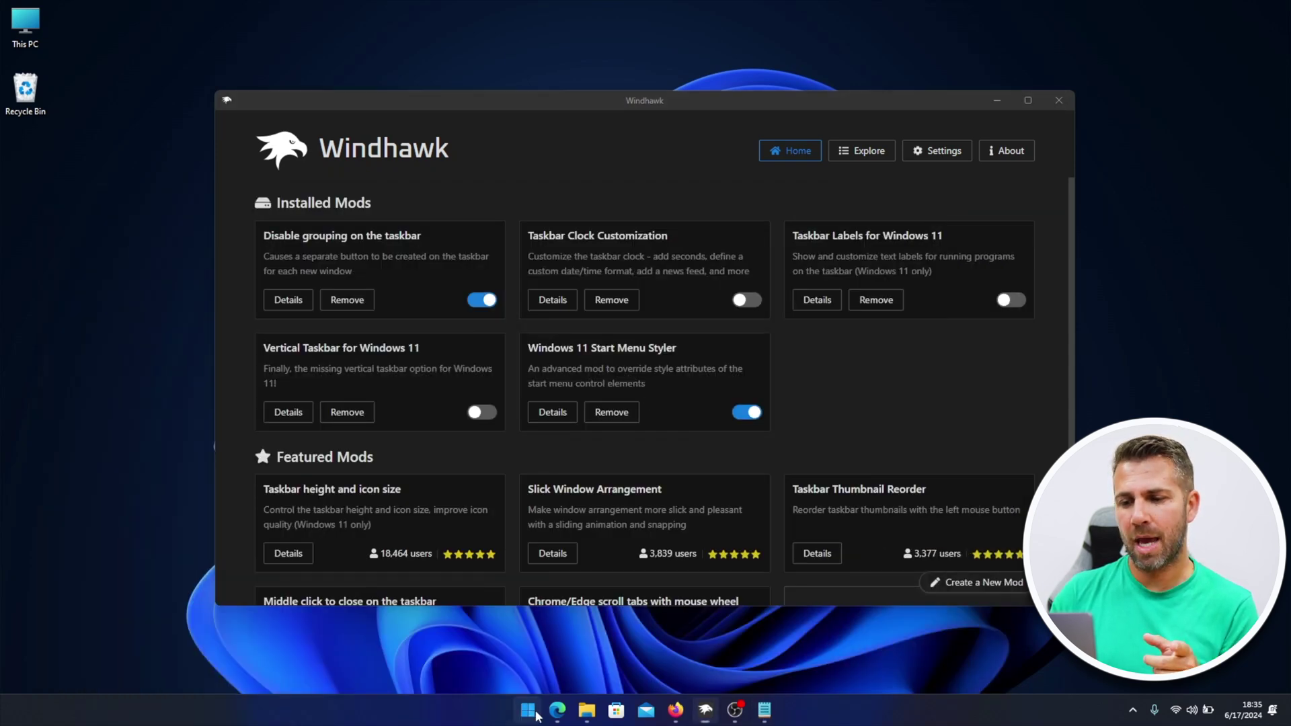
pyautogui.click(485, 479)
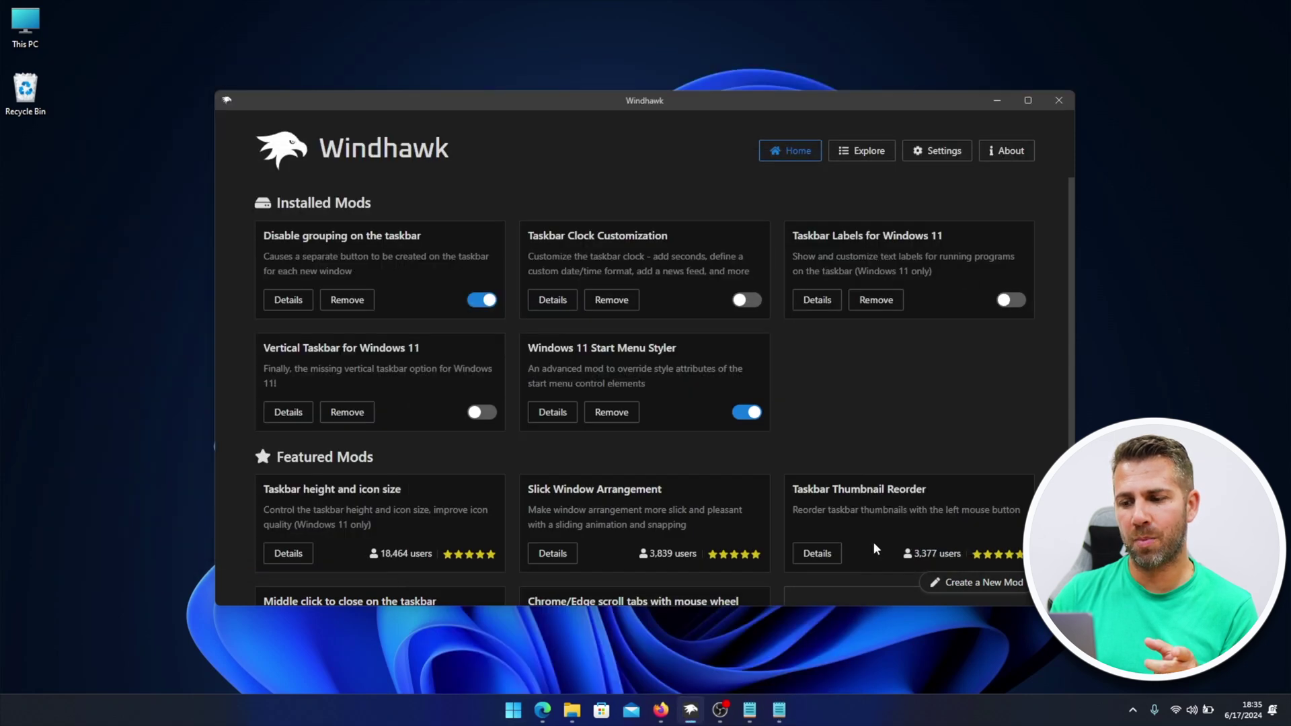
pyautogui.click(514, 714)
pyautogui.click(484, 485)
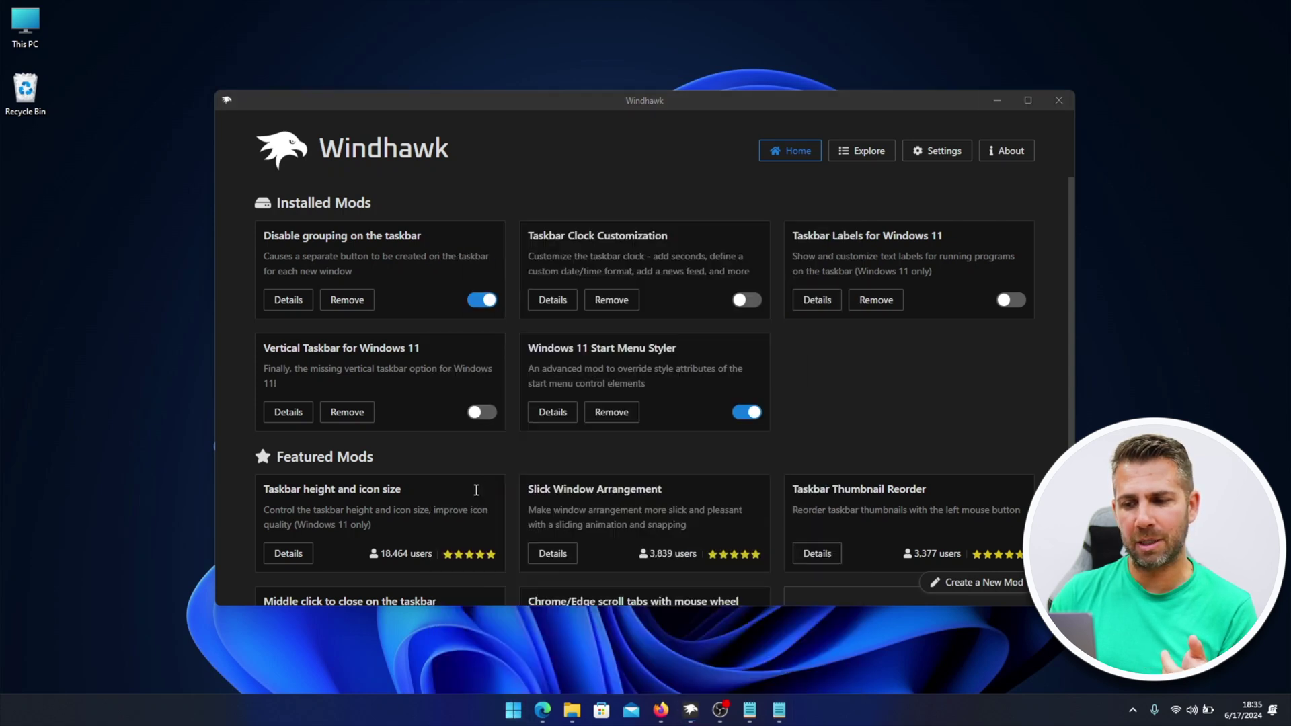
pyautogui.moveTo(764, 703)
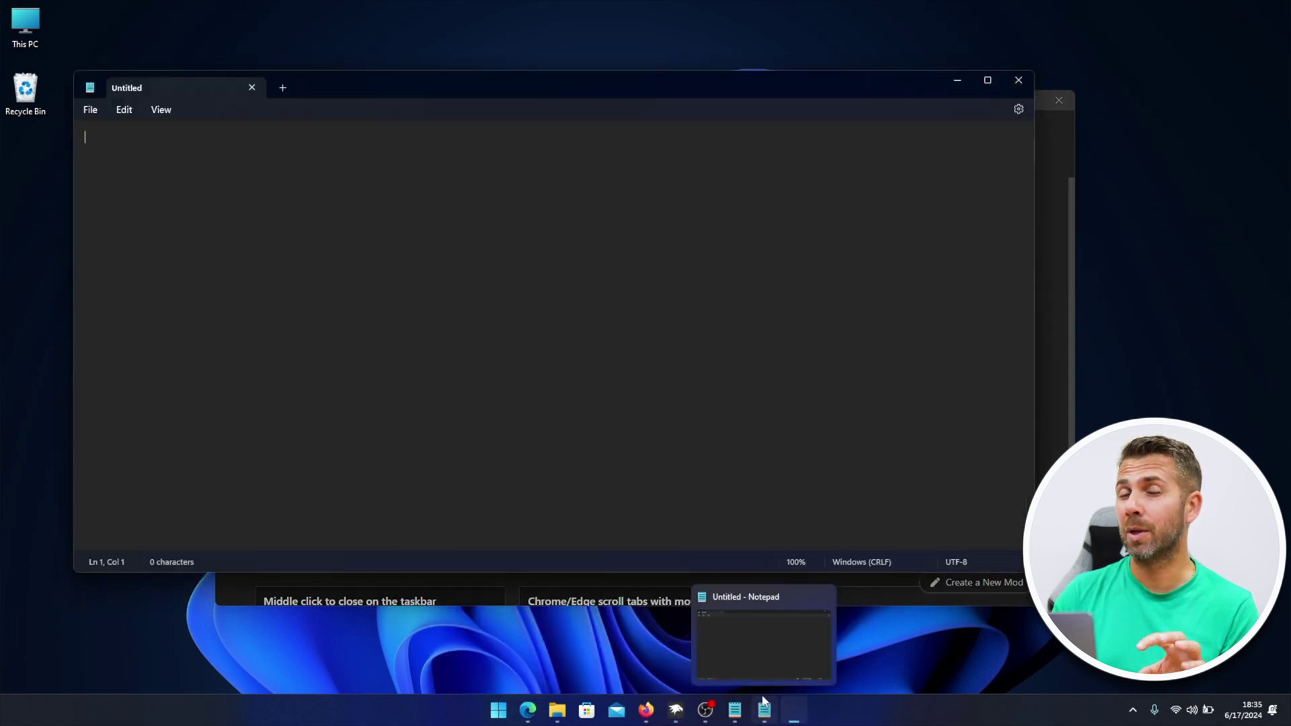
pyautogui.click(1020, 79)
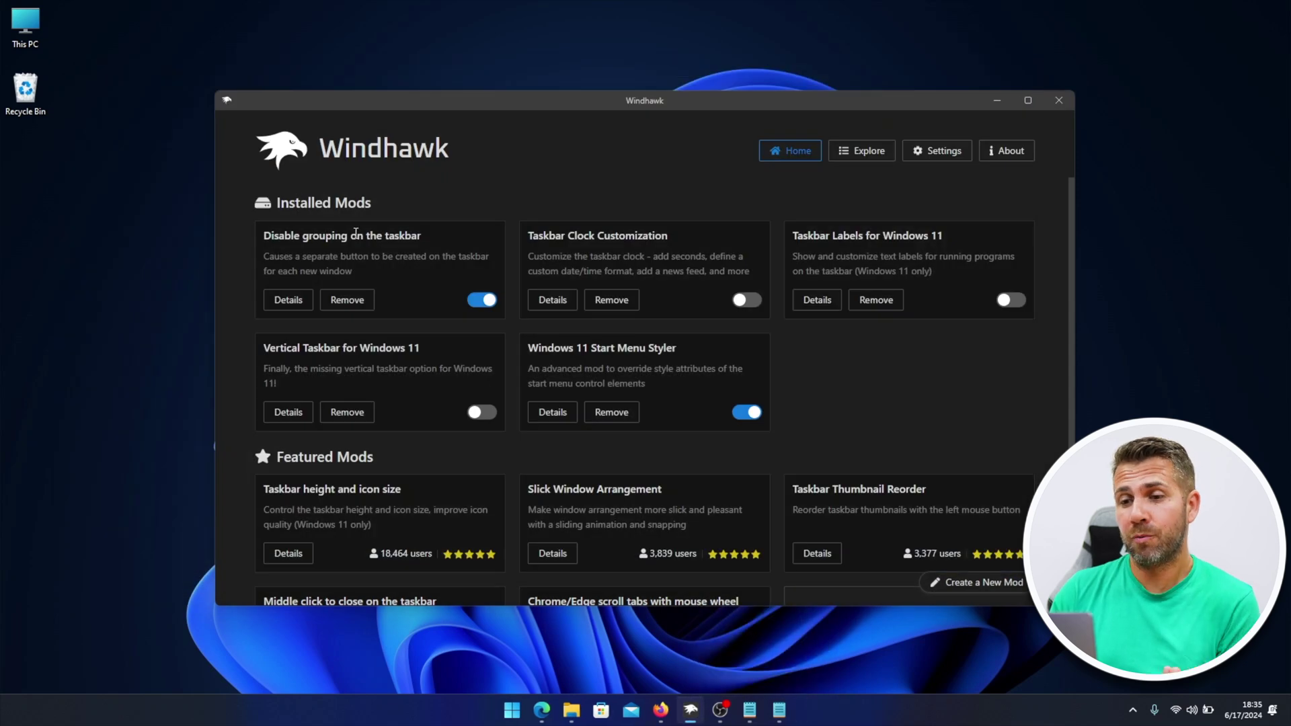
# Step: Turn Disable grouping off, close one Notepad from its preview, and open Notepad again
pyautogui.click(486, 302)
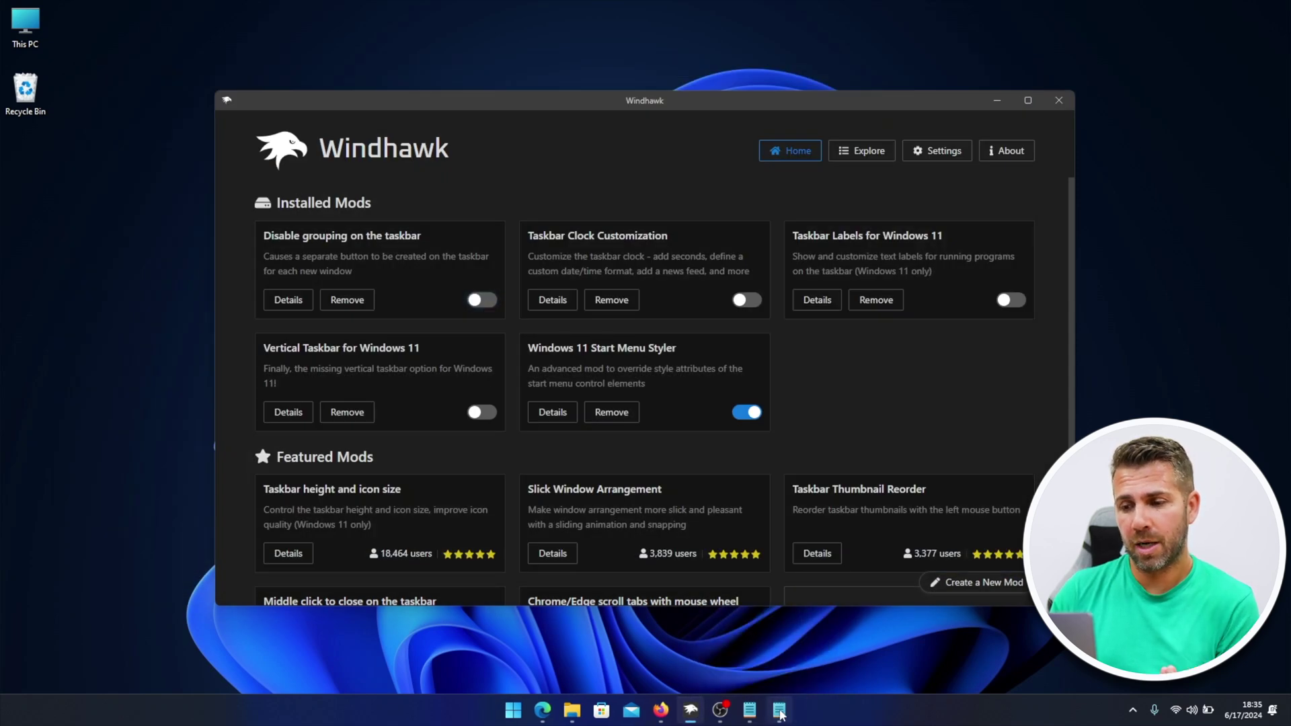
pyautogui.moveTo(779, 710)
pyautogui.click(837, 598)
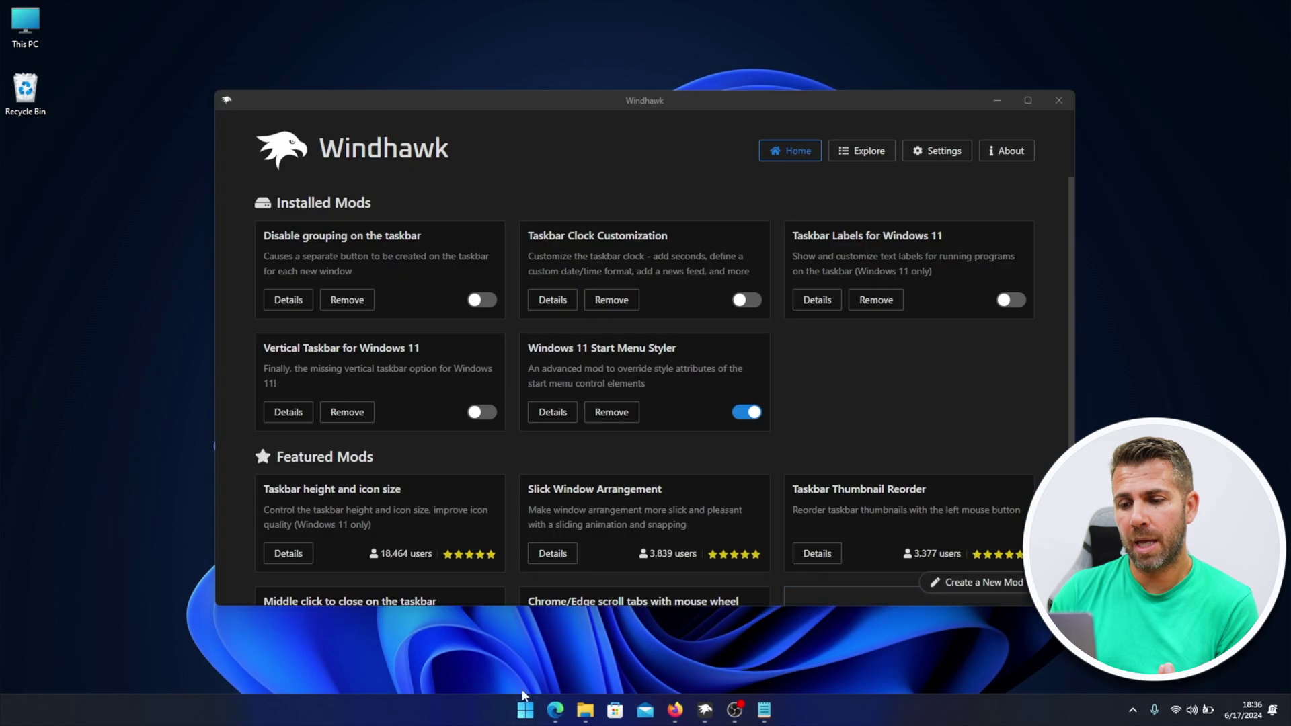
pyautogui.click(527, 710)
pyautogui.click(486, 496)
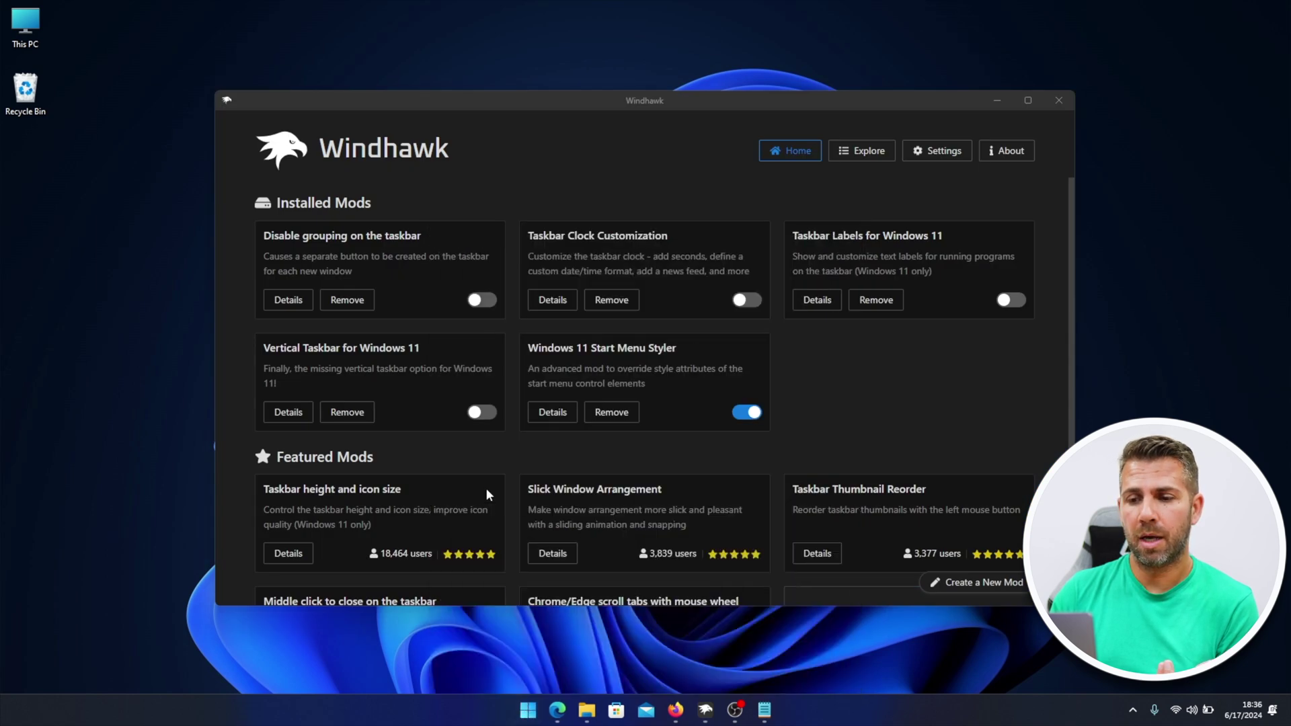
pyautogui.moveTo(771, 711)
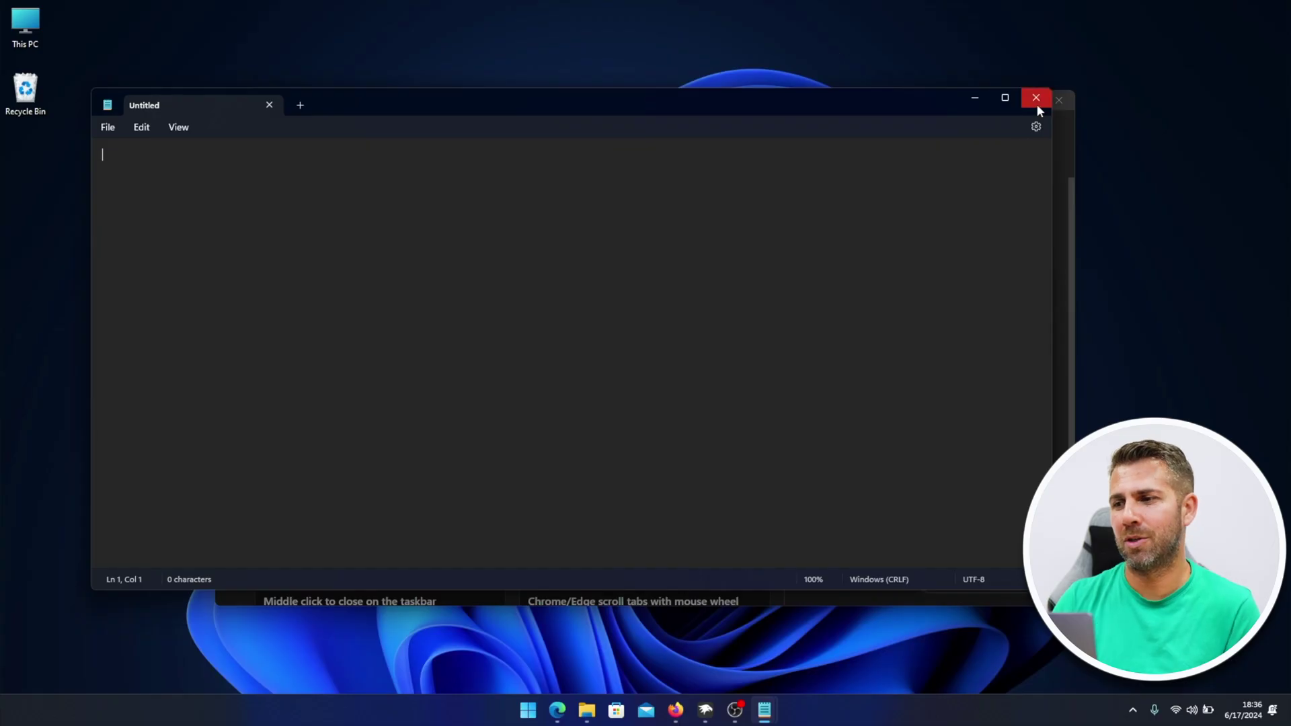
# Step: Close the blank Notepad window and switch off Taskbar Labels for Windows 11
pyautogui.click(1030, 99)
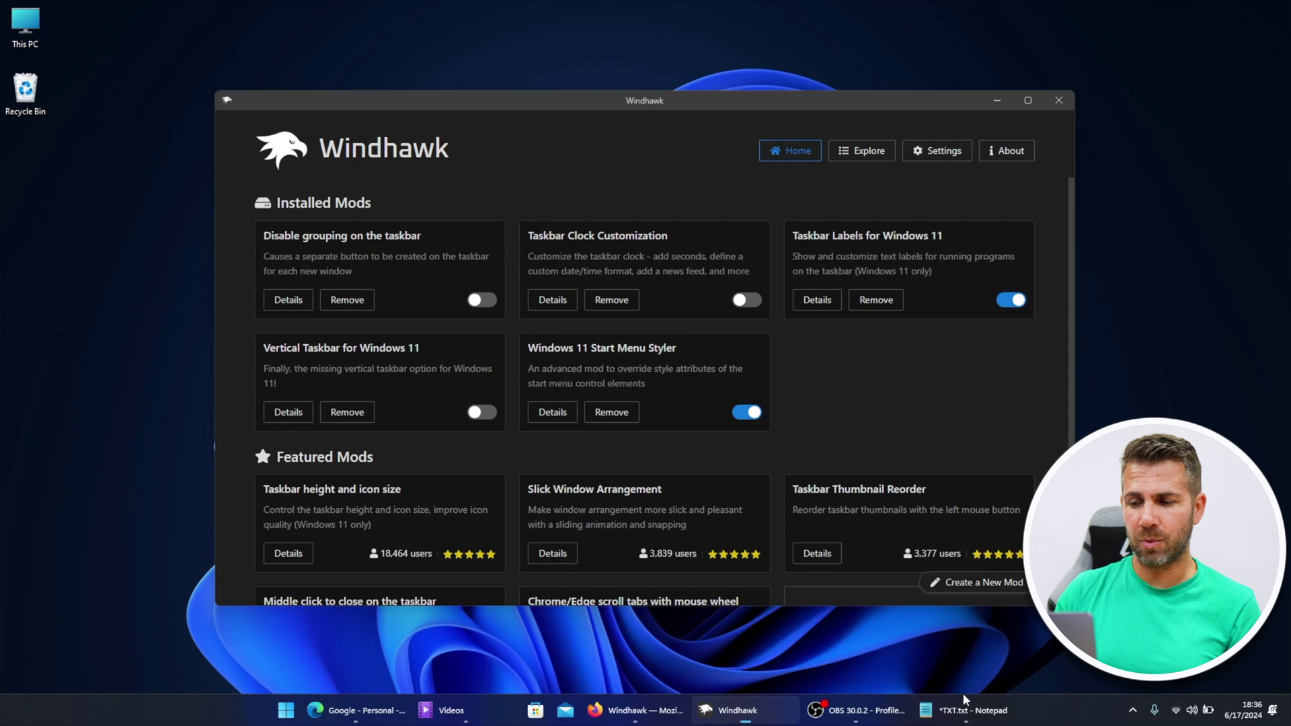
pyautogui.moveTo(349, 711)
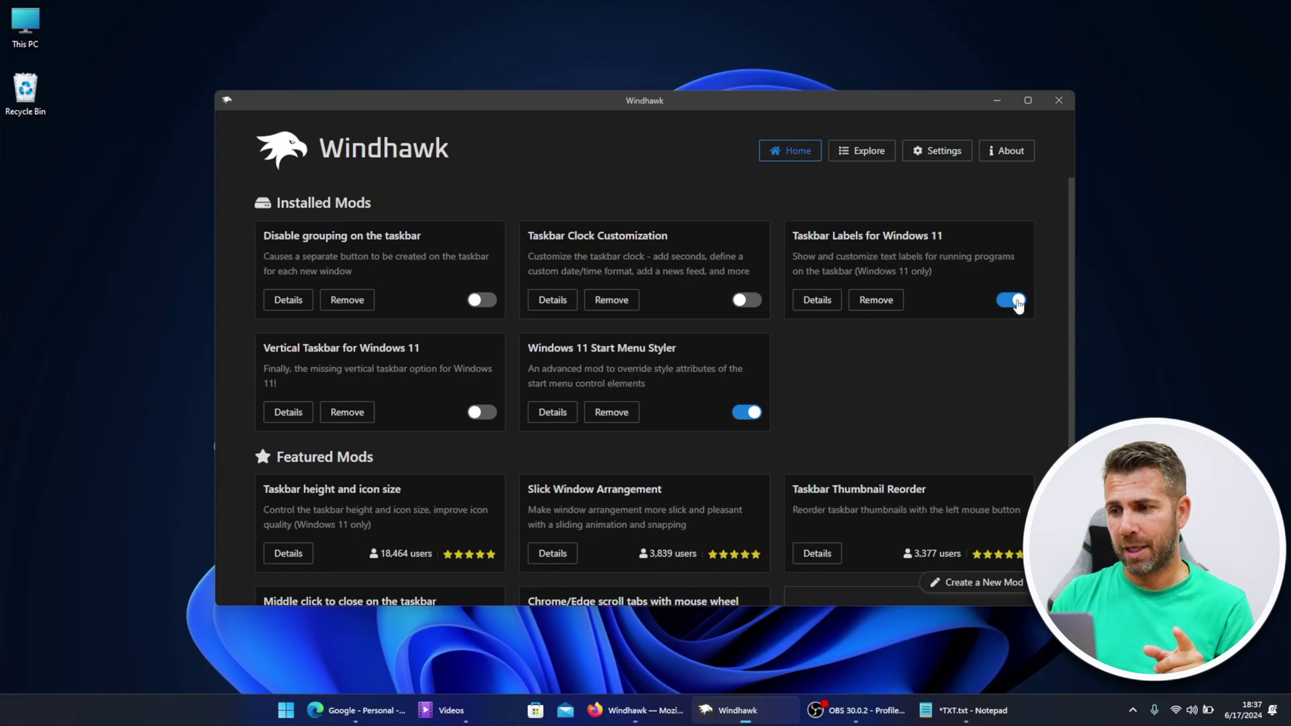
pyautogui.click(1011, 301)
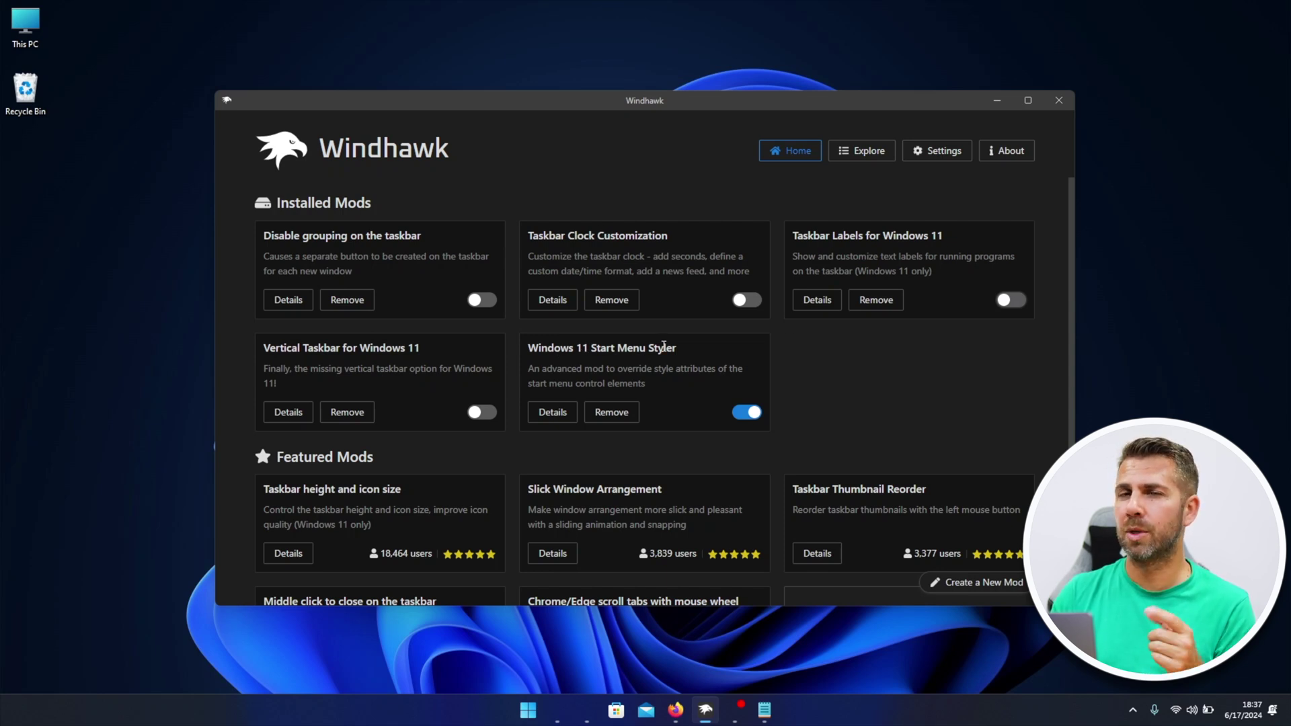
# Step: In the Windows 11 Start Menu Styler settings, set the theme to NoRecommendedSection
pyautogui.click(550, 413)
pyautogui.click(357, 318)
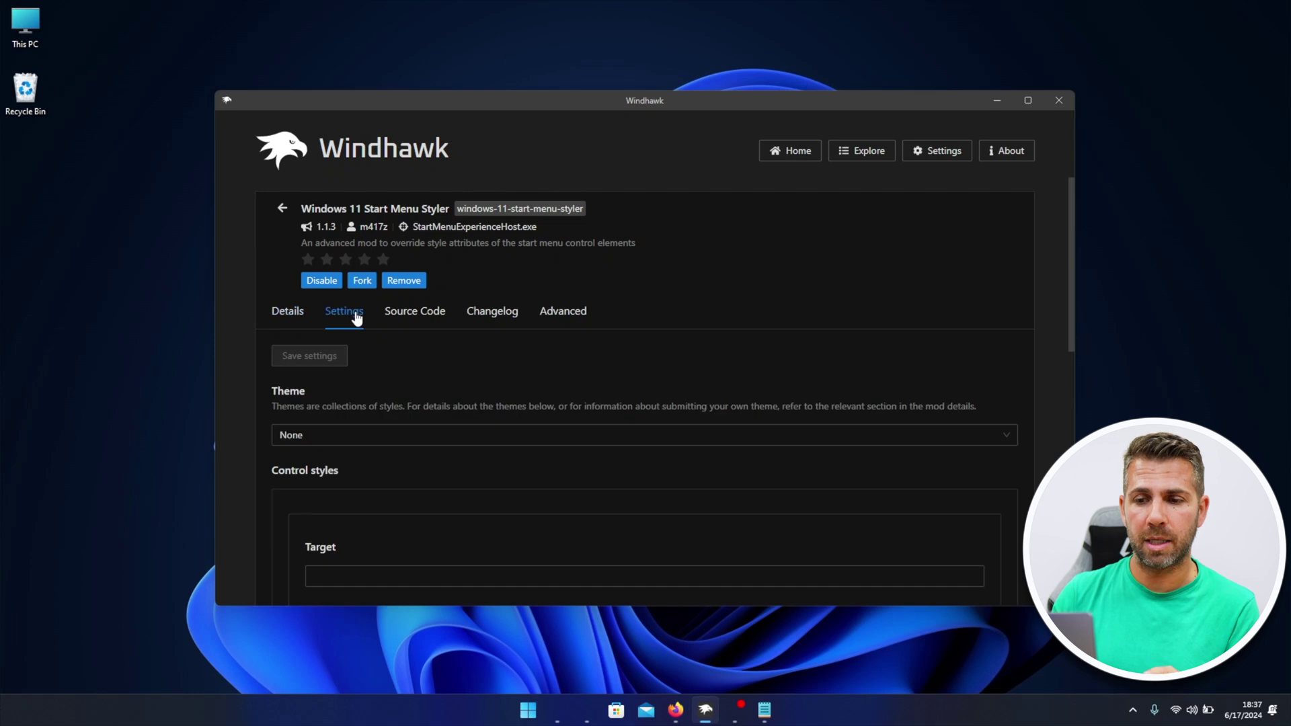
pyautogui.click(369, 442)
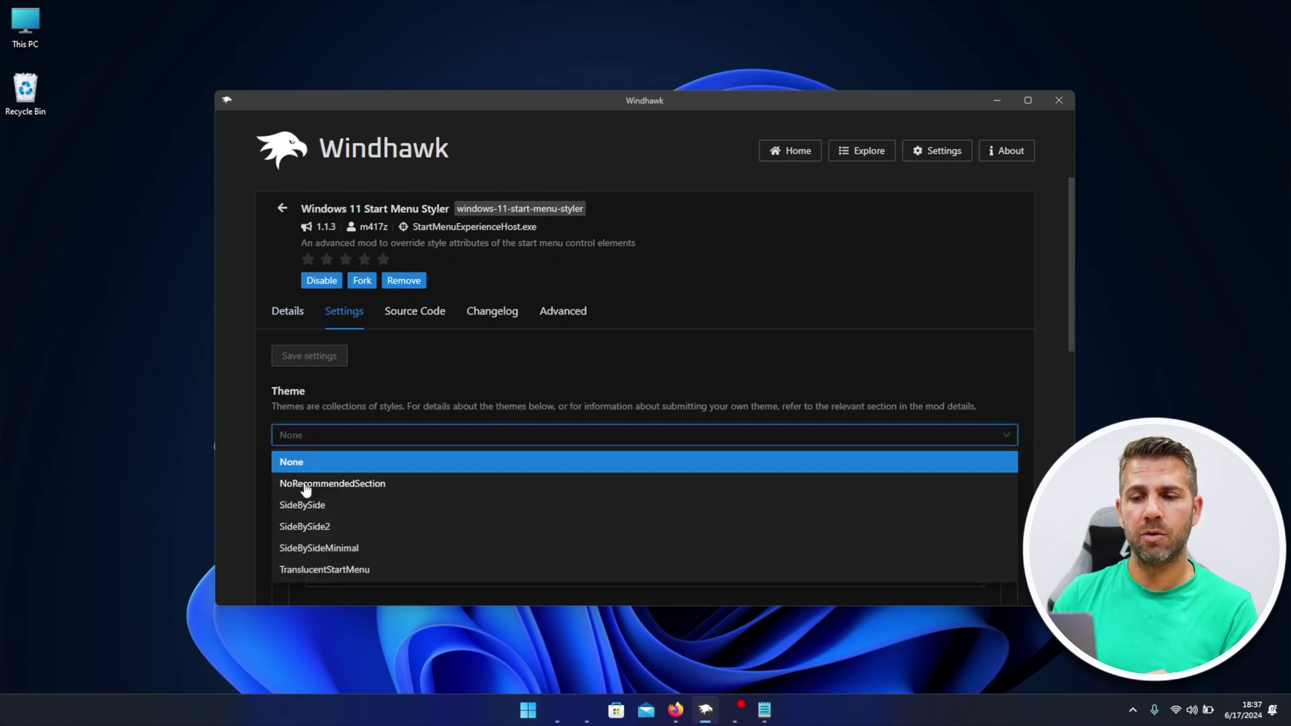
pyautogui.click(336, 484)
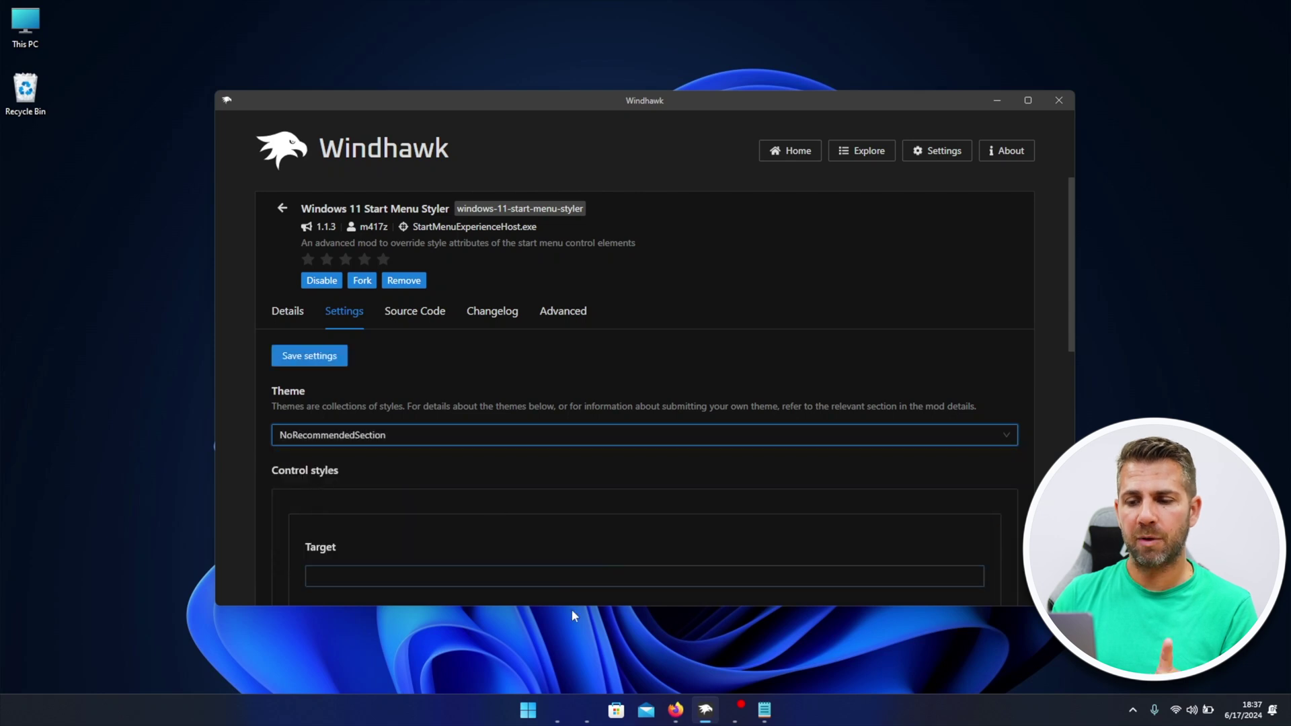
# Step: Open the Start menu twice to confirm the Recommended section is gone
pyautogui.click(534, 709)
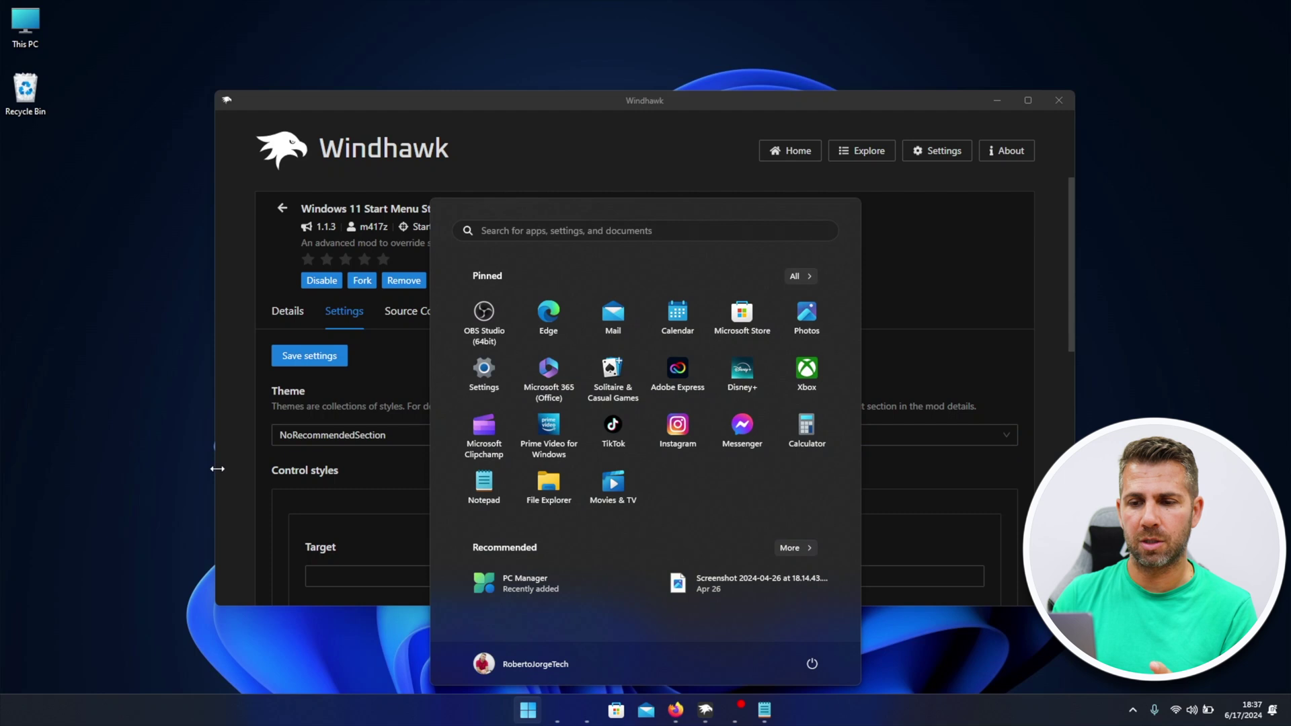
pyautogui.click(302, 363)
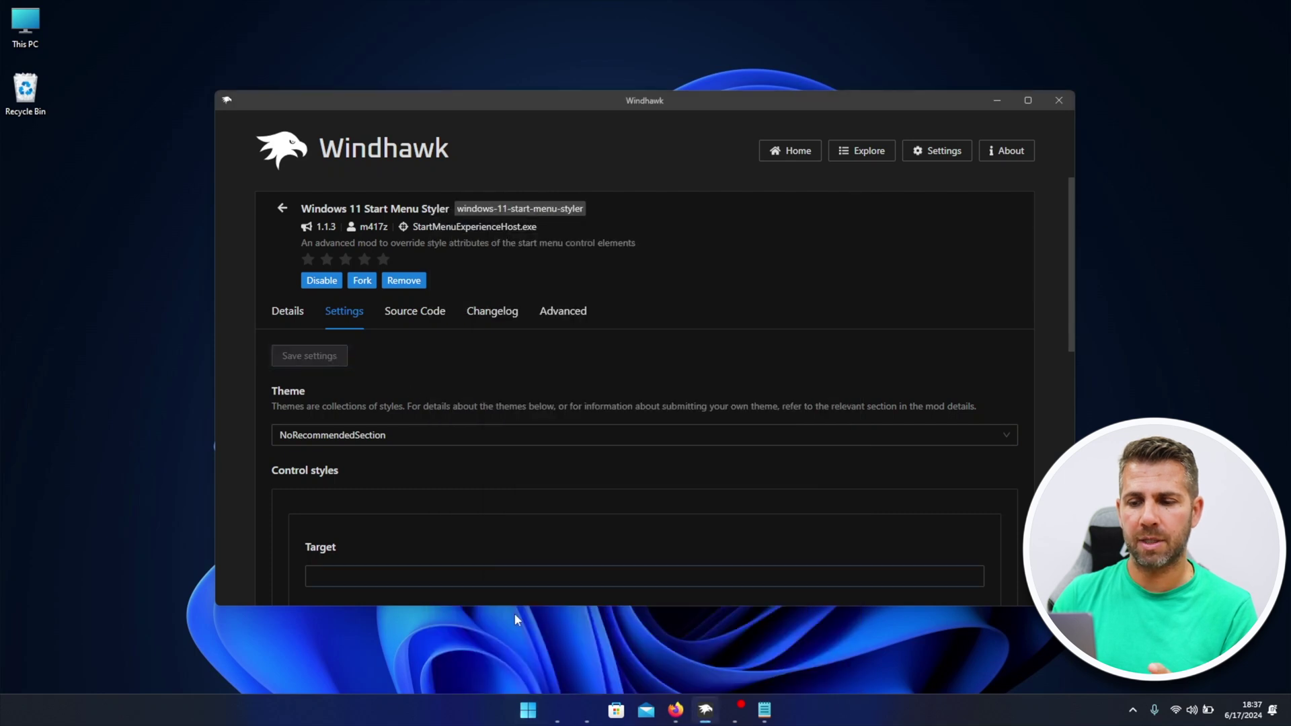
pyautogui.click(529, 709)
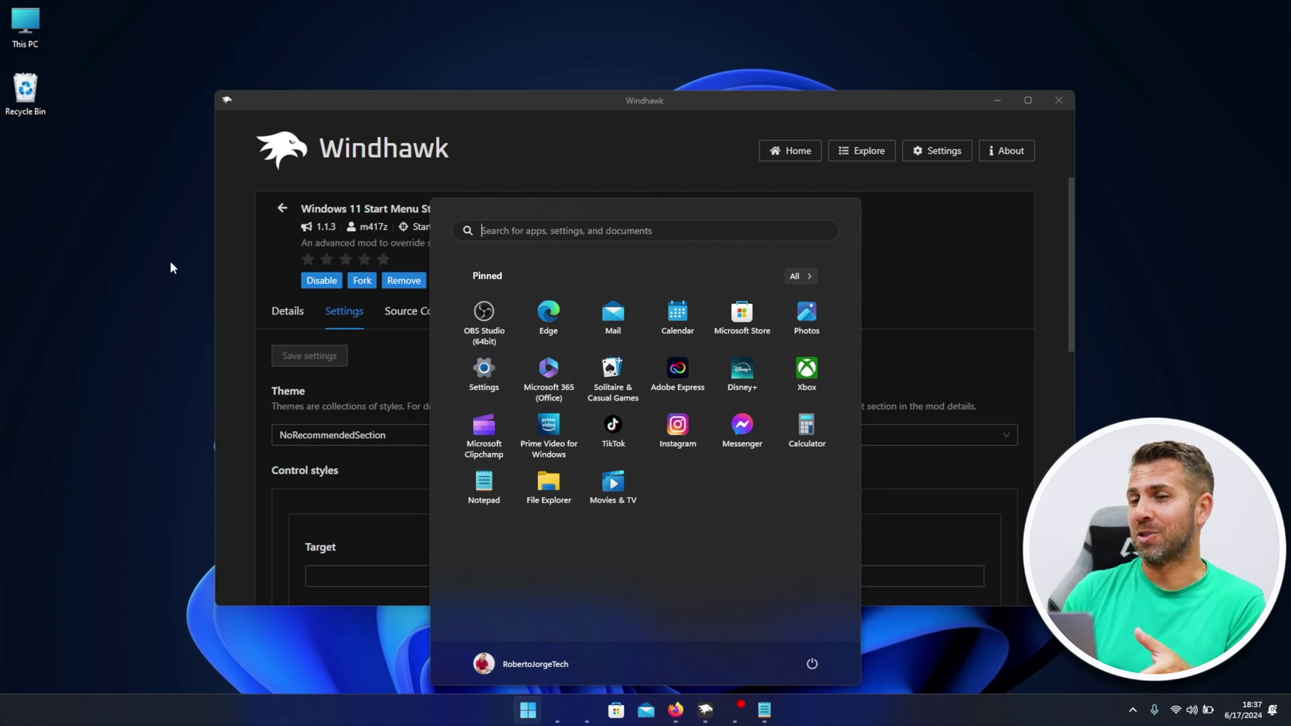
pyautogui.click(339, 435)
# Step: Save the SideBySide theme and preview its Start menu layout
pyautogui.click(339, 435)
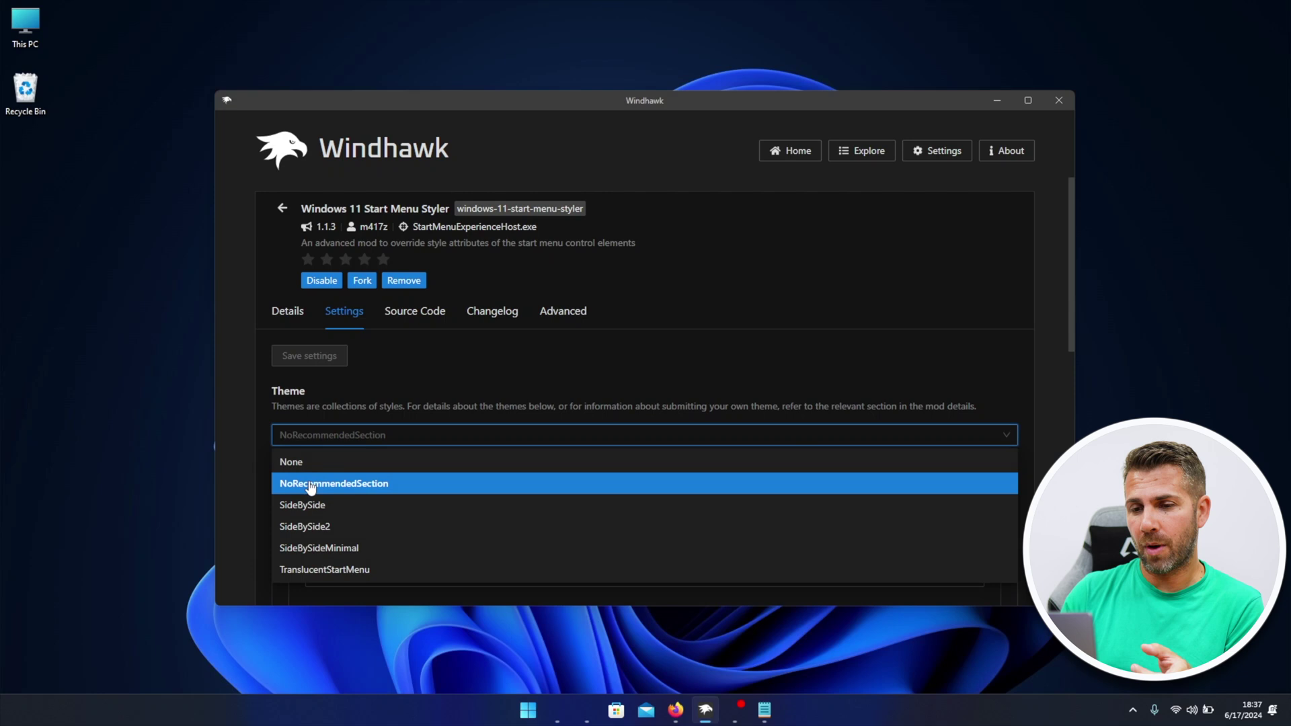
pyautogui.click(306, 505)
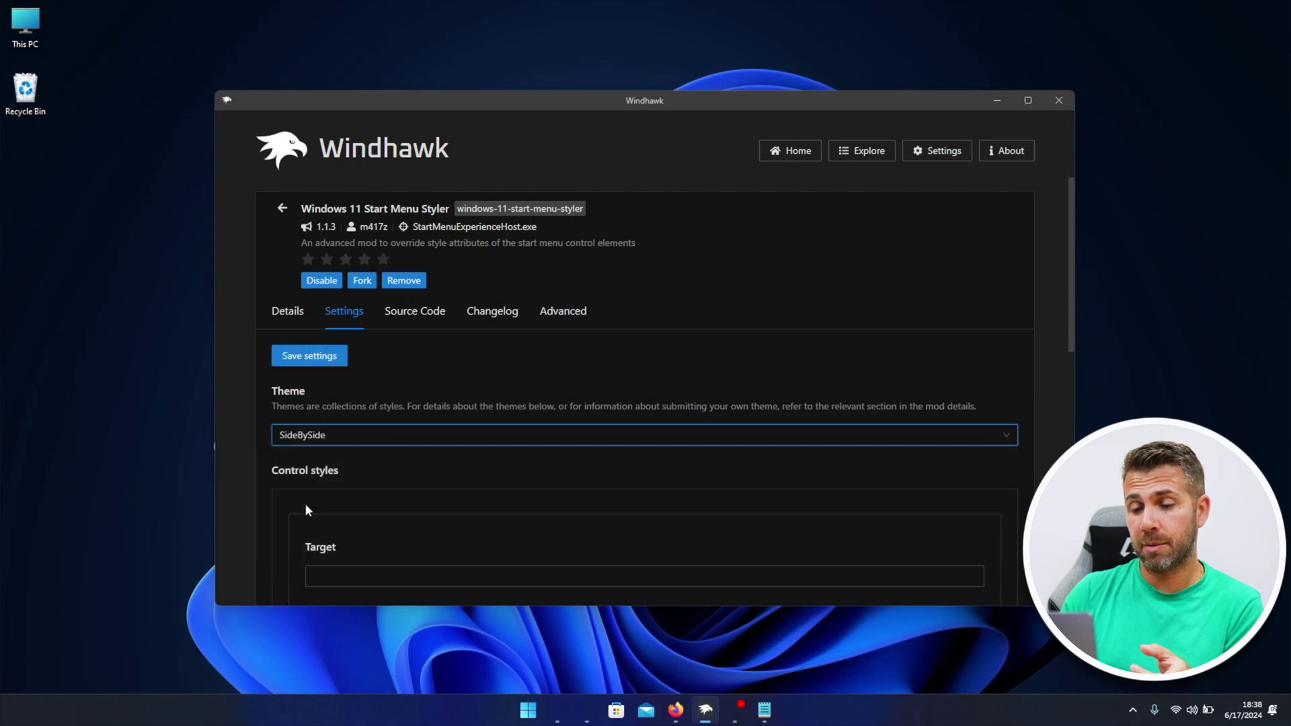
pyautogui.click(317, 356)
pyautogui.click(527, 713)
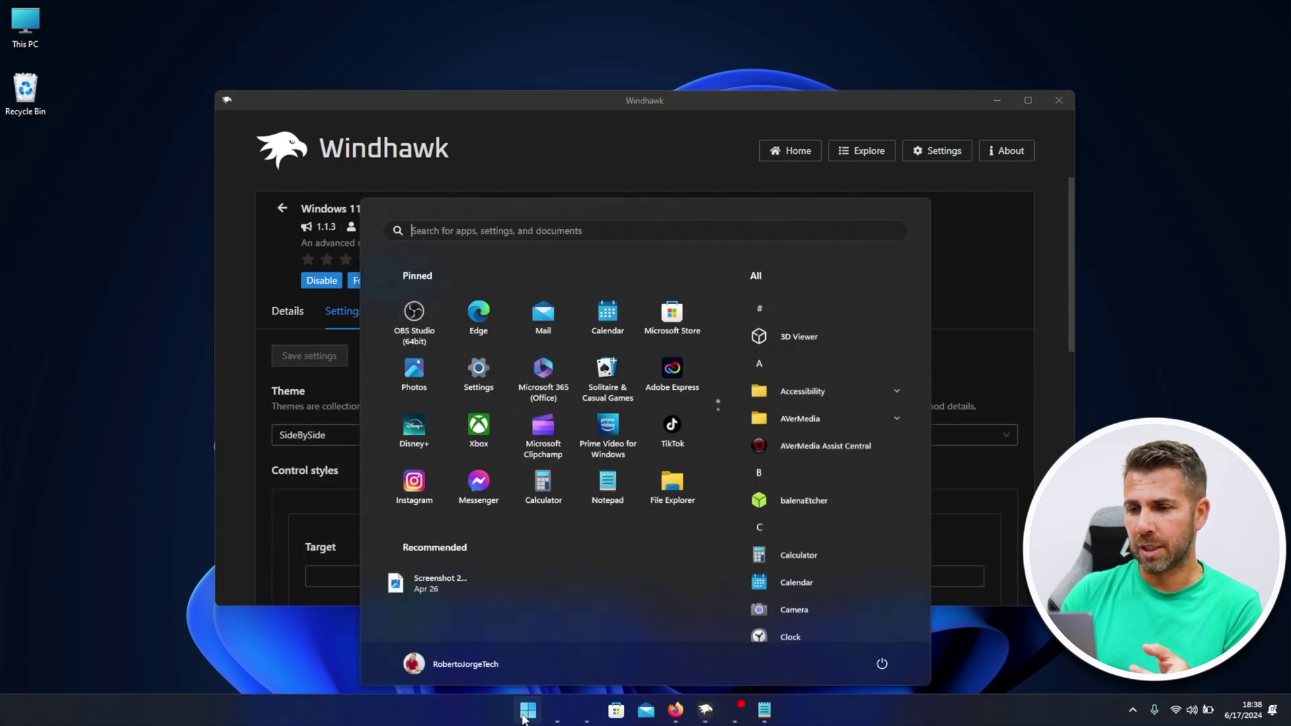
pyautogui.scroll(-10, 788, 320)
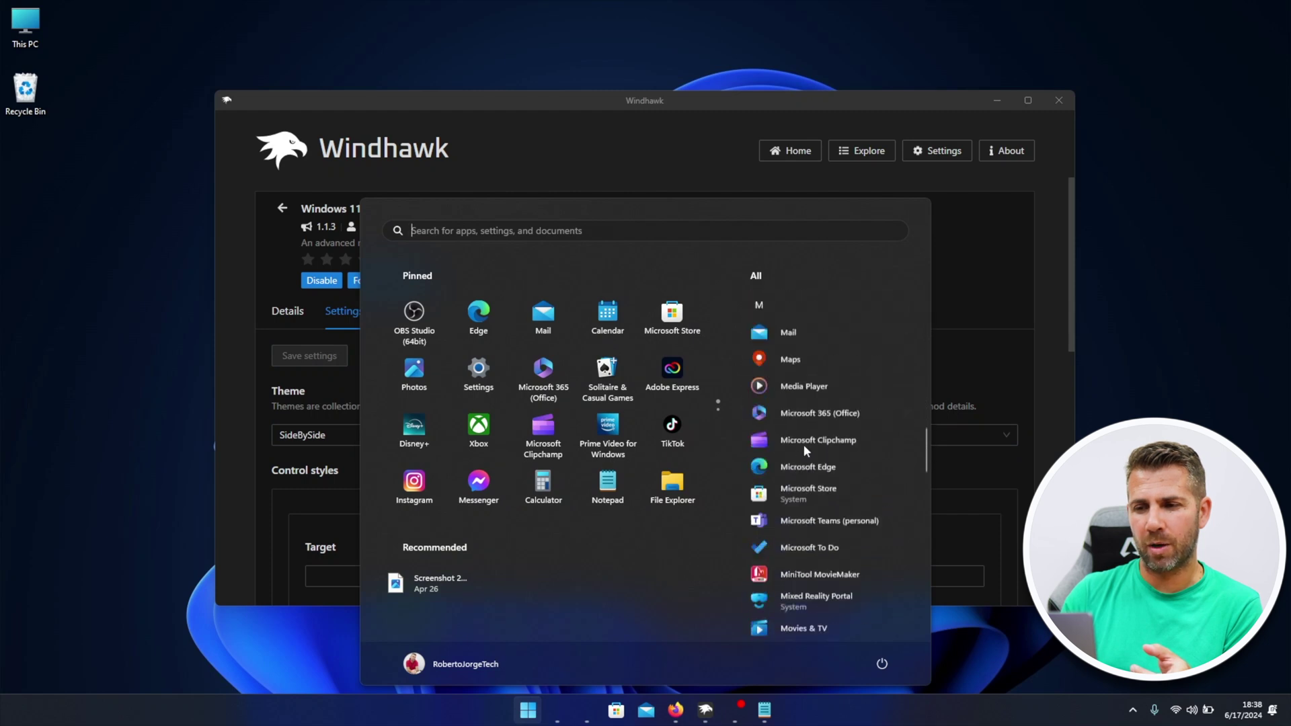
pyautogui.click(322, 436)
# Step: Save the SideBySide2 theme and preview the Start menu
pyautogui.click(323, 437)
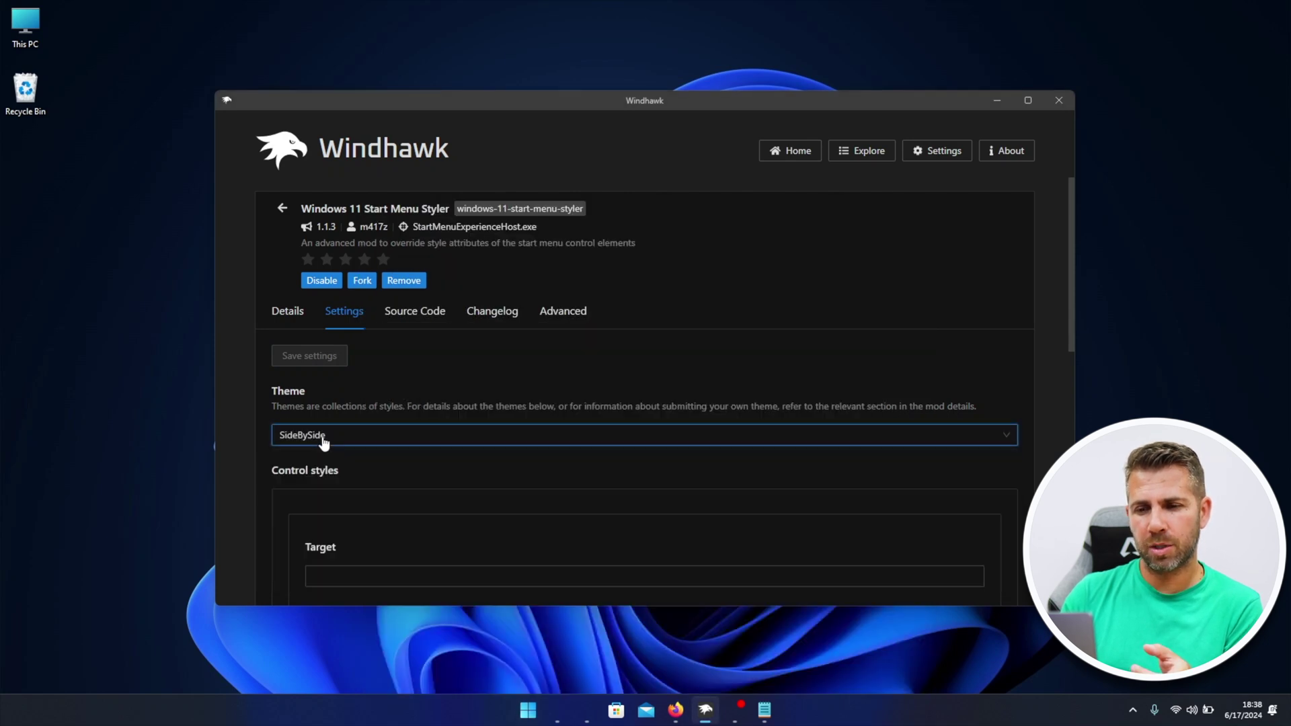
pyautogui.click(322, 437)
pyautogui.click(321, 527)
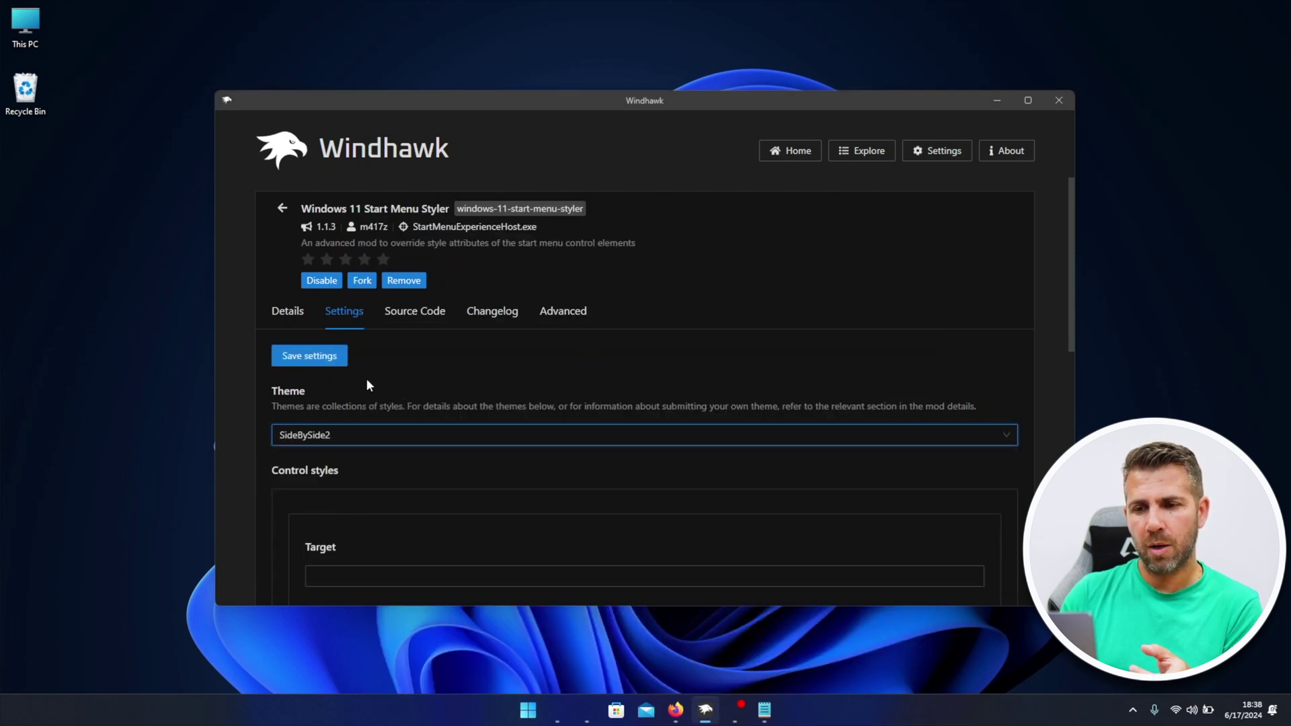
pyautogui.click(291, 363)
pyautogui.click(528, 710)
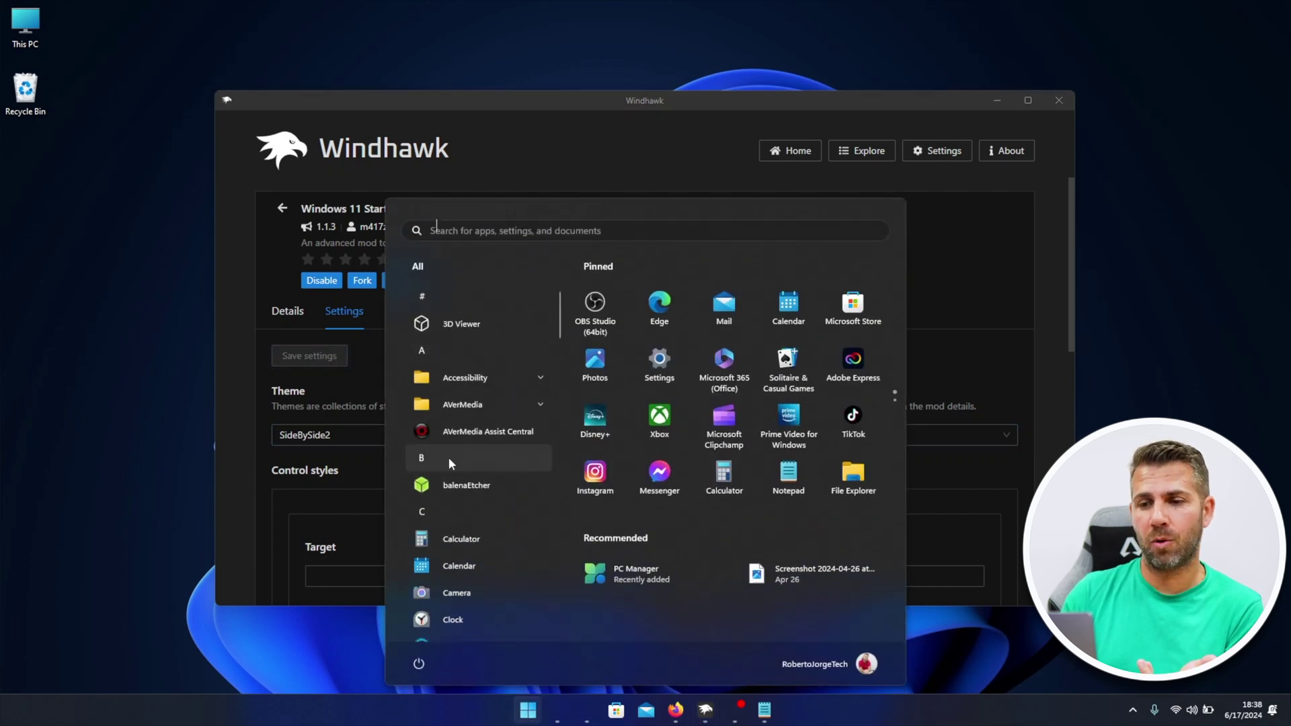
pyautogui.click(333, 446)
# Step: Save the SideBySideMinimal theme and preview the resulting Start menu
pyautogui.click(334, 437)
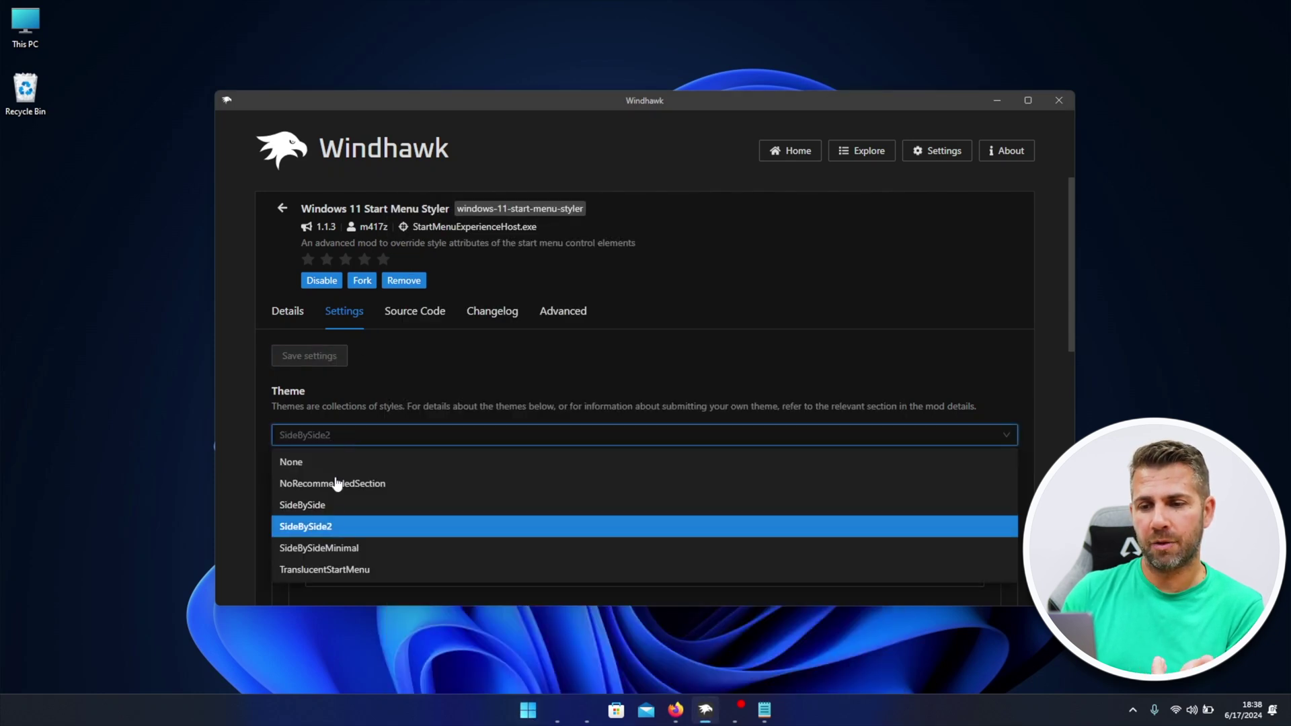
pyautogui.click(339, 549)
pyautogui.click(319, 362)
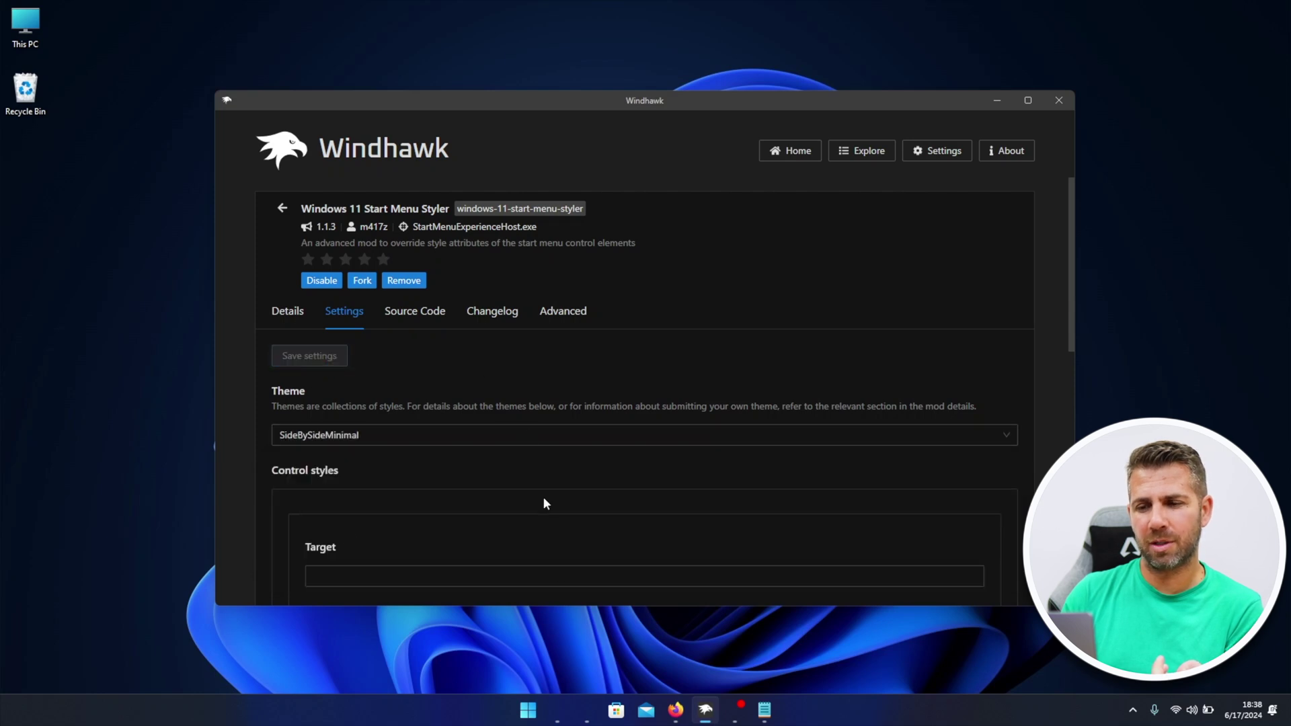
pyautogui.click(538, 706)
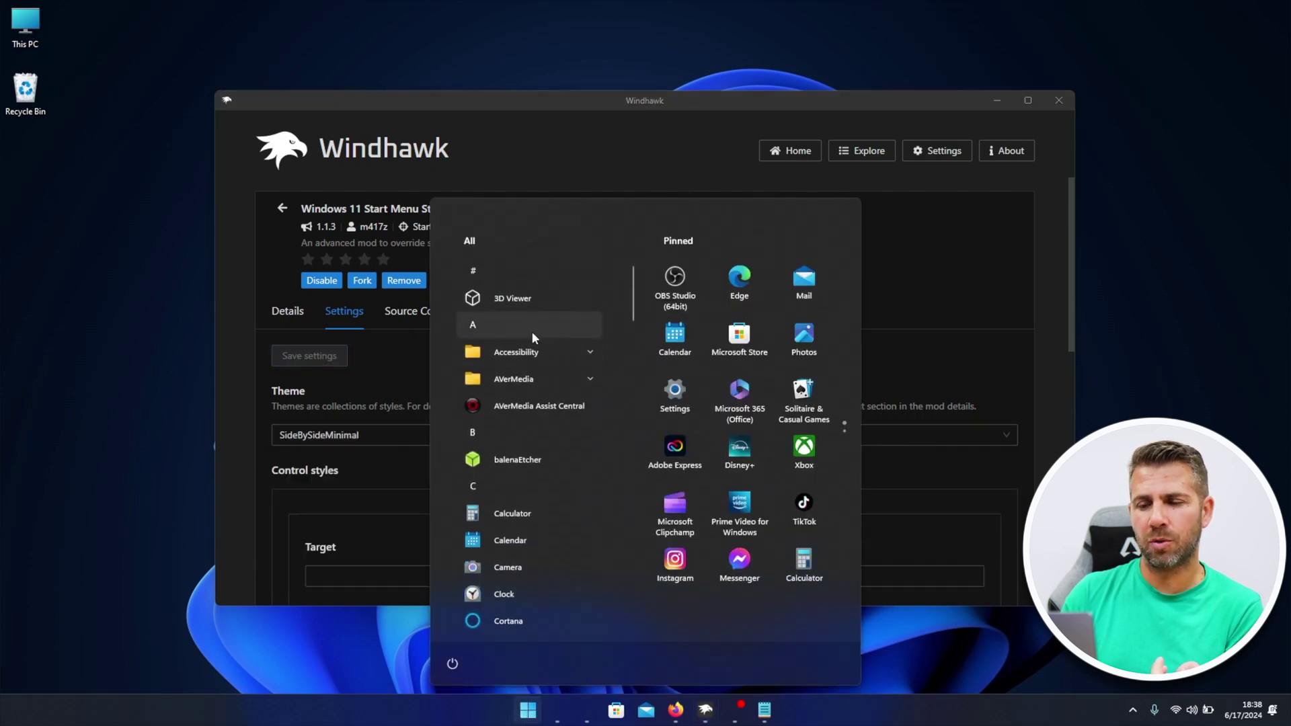
pyautogui.scroll(-3, 524, 376)
pyautogui.scroll(2, 519, 405)
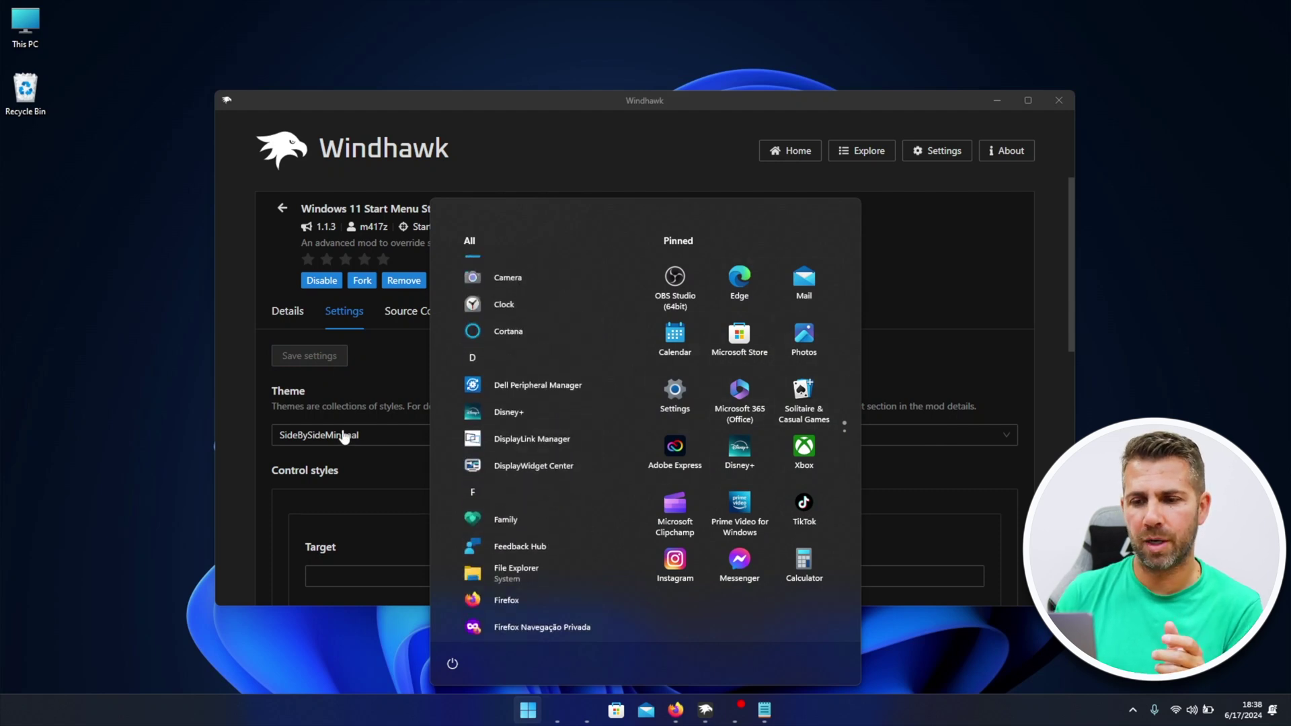
pyautogui.click(344, 437)
pyautogui.click(344, 438)
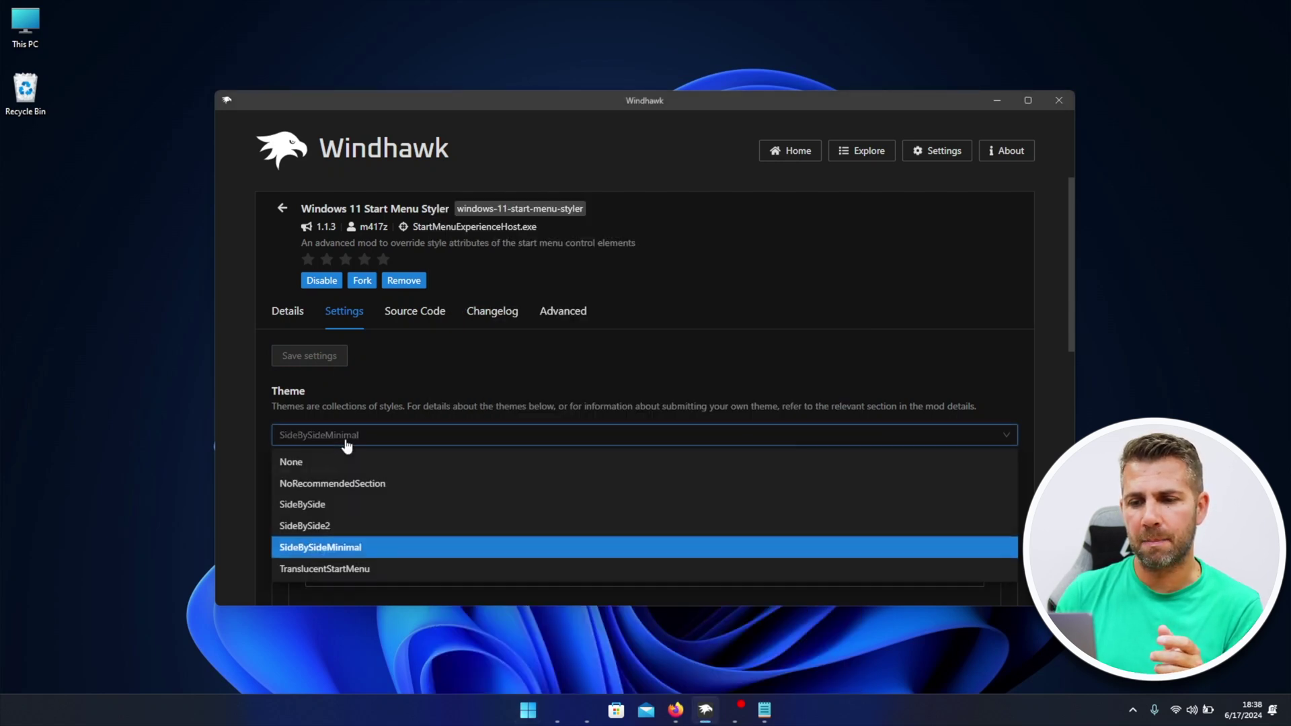
# Step: Save the TranslucentStartMenu theme and view the see-through Start menu over the bare desktop
pyautogui.click(343, 570)
pyautogui.click(302, 355)
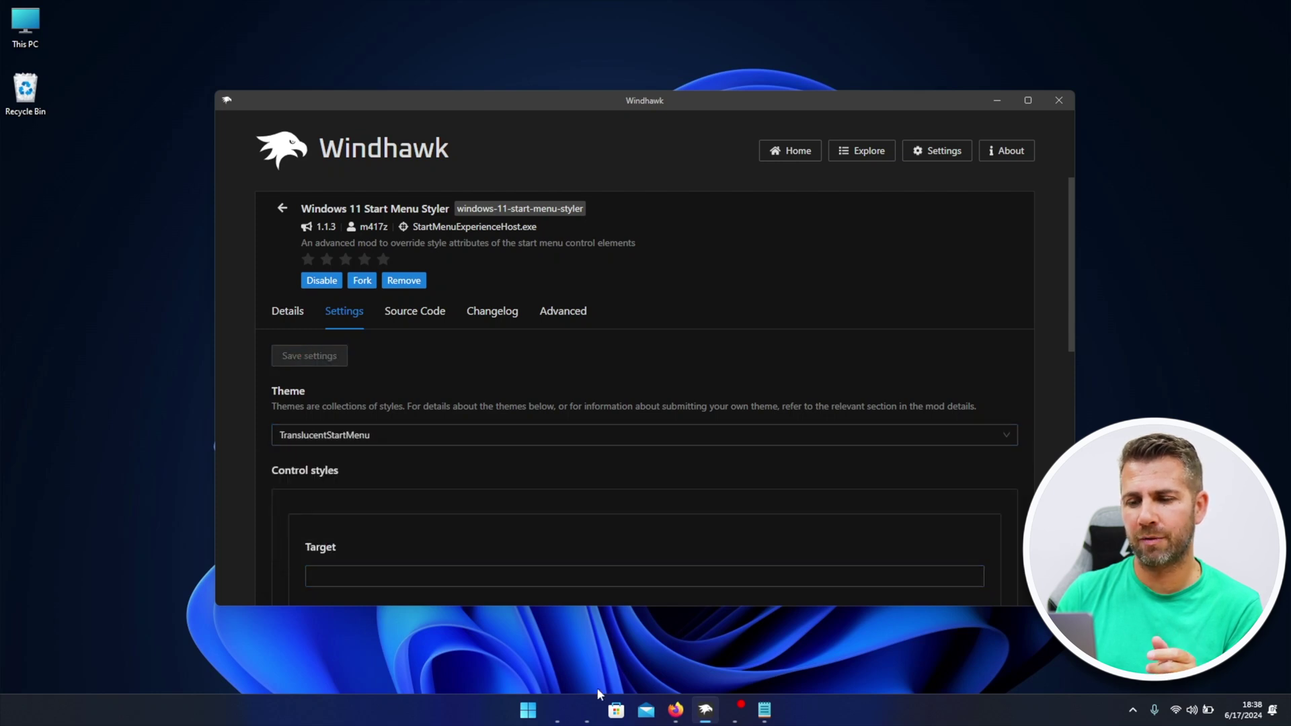
pyautogui.click(528, 712)
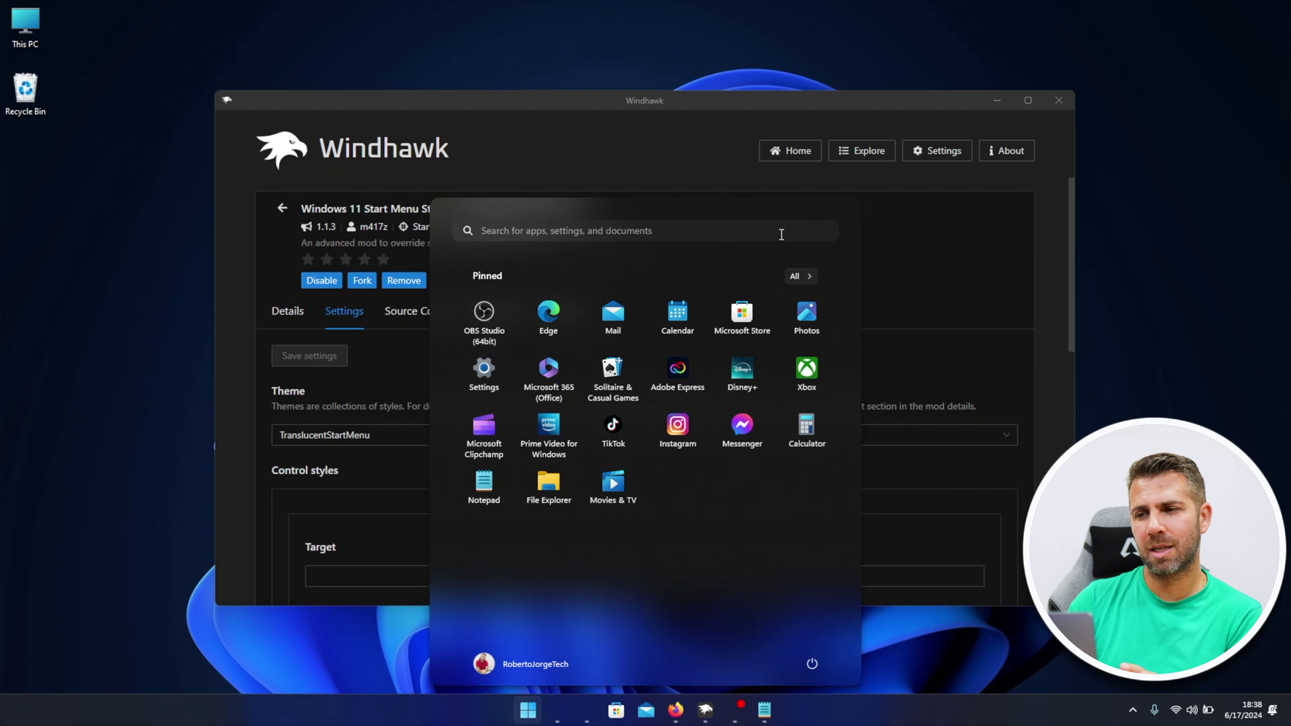
pyautogui.click(996, 101)
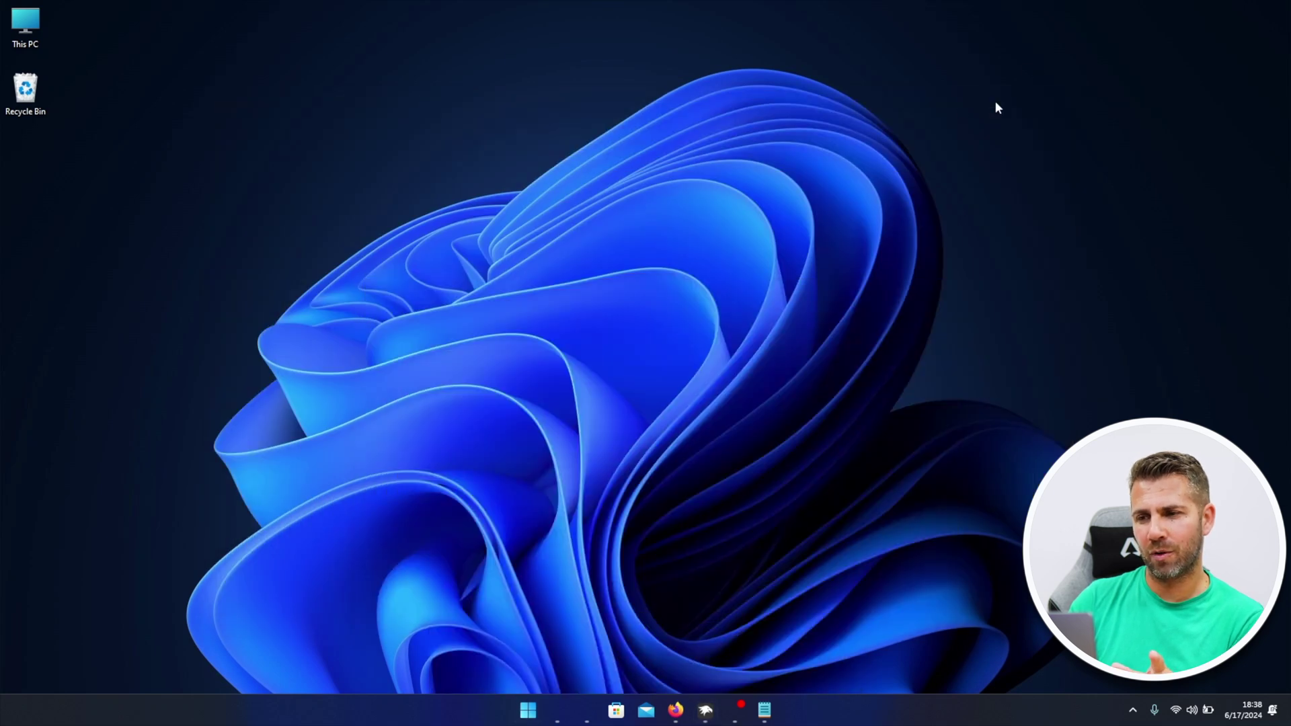
pyautogui.click(528, 711)
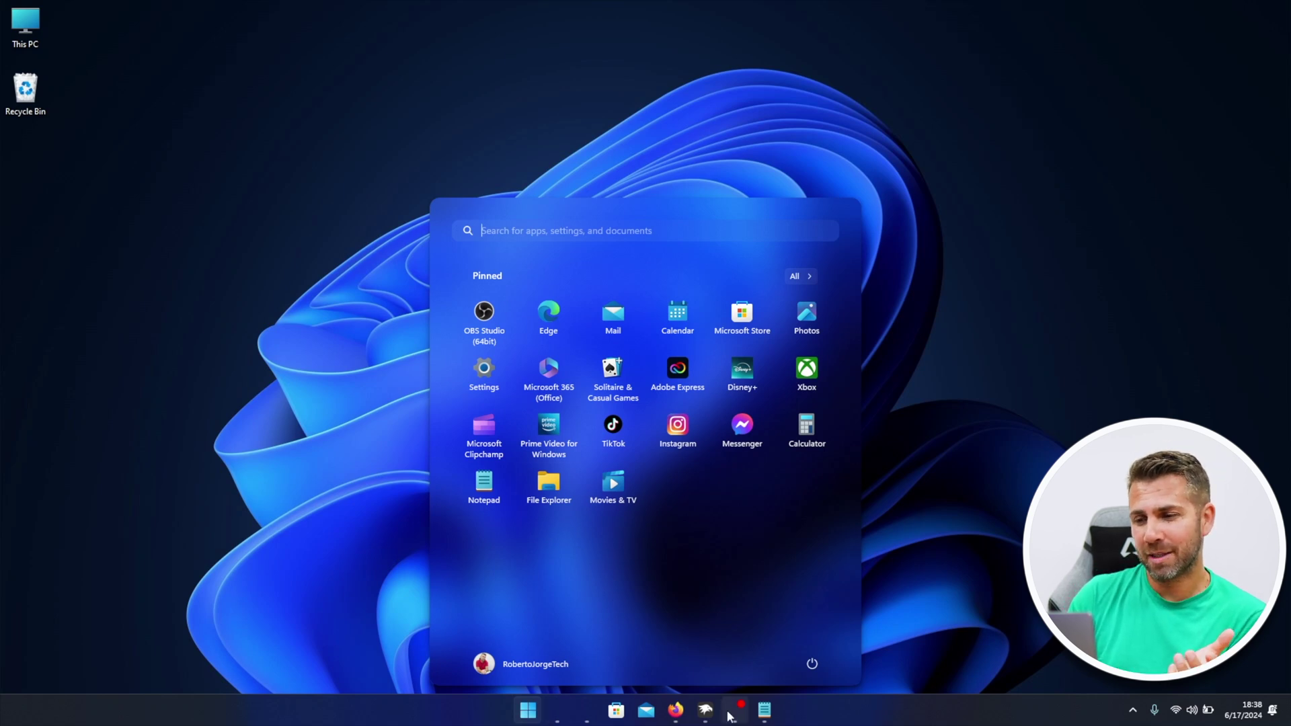
pyautogui.moveTo(706, 718)
pyautogui.click(706, 662)
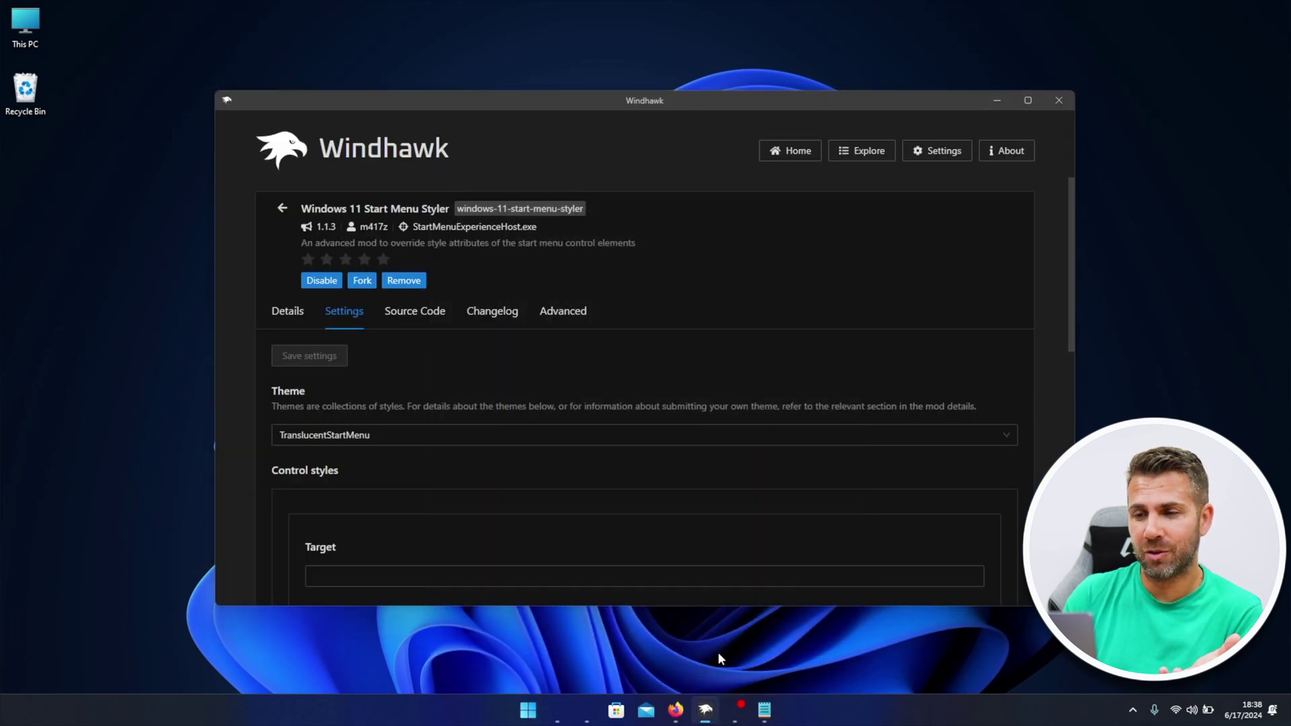
# Step: Reset the Start Menu Styler theme to None and save it
pyautogui.click(316, 431)
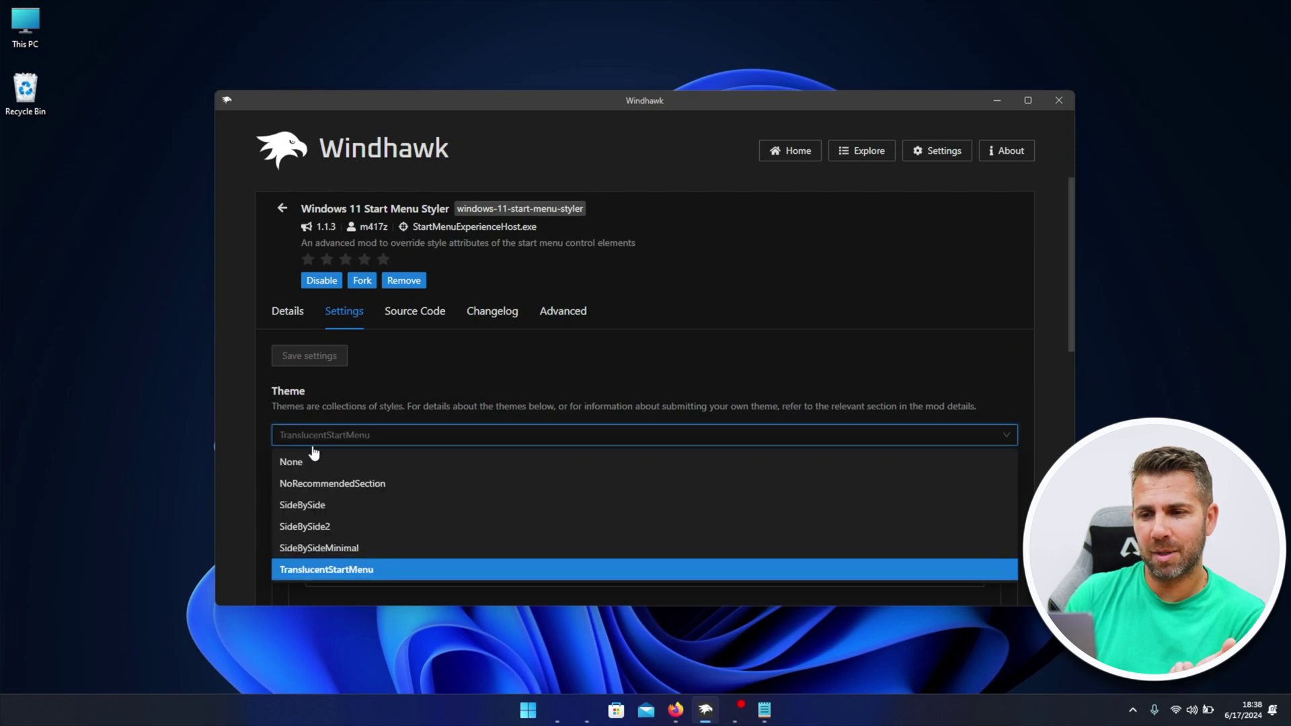
pyautogui.click(308, 457)
pyautogui.click(322, 358)
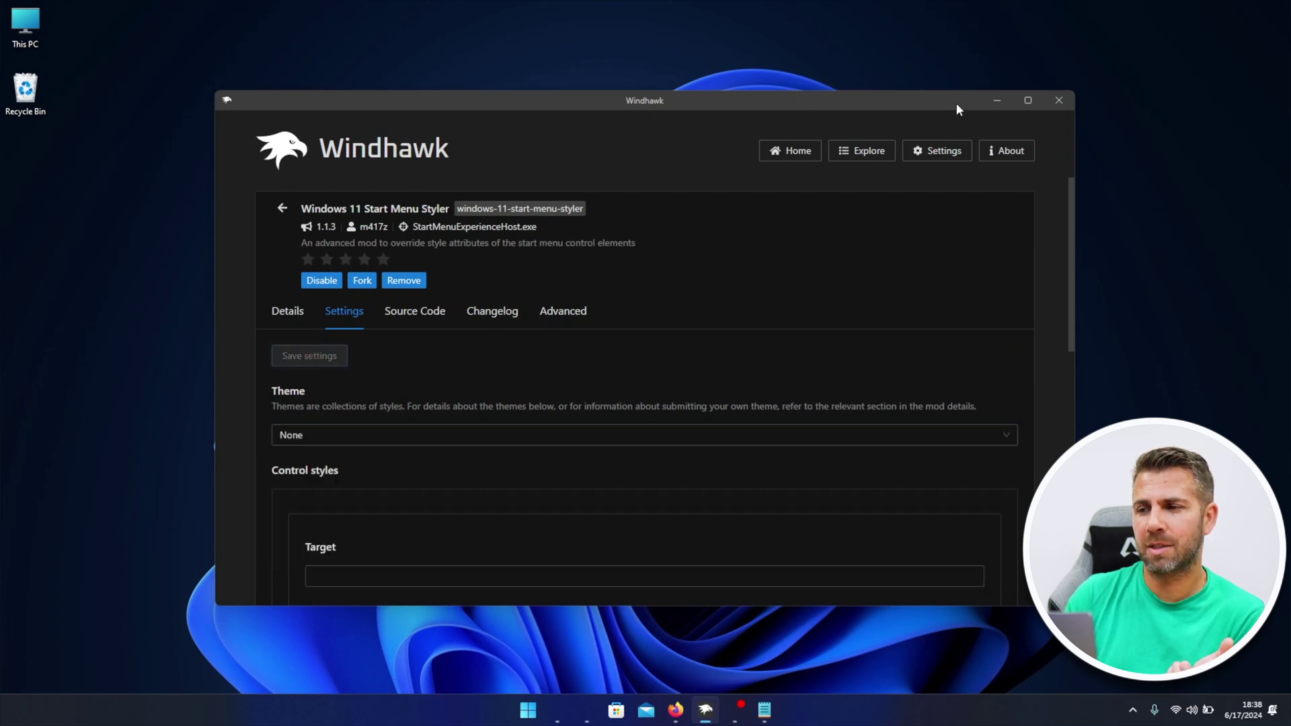
# Step: Check the default Start menu, then restore Windhawk and return to its Home page
pyautogui.click(995, 99)
pyautogui.click(529, 710)
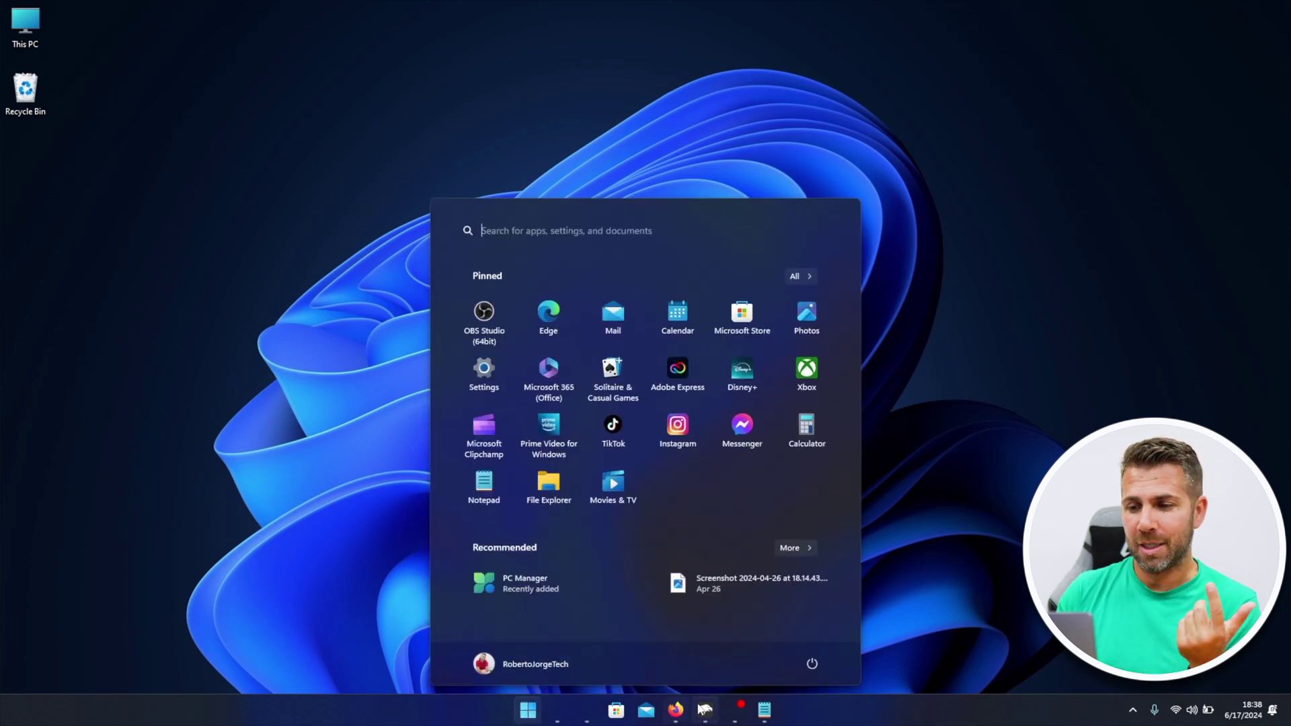
pyautogui.moveTo(705, 710)
pyautogui.click(706, 670)
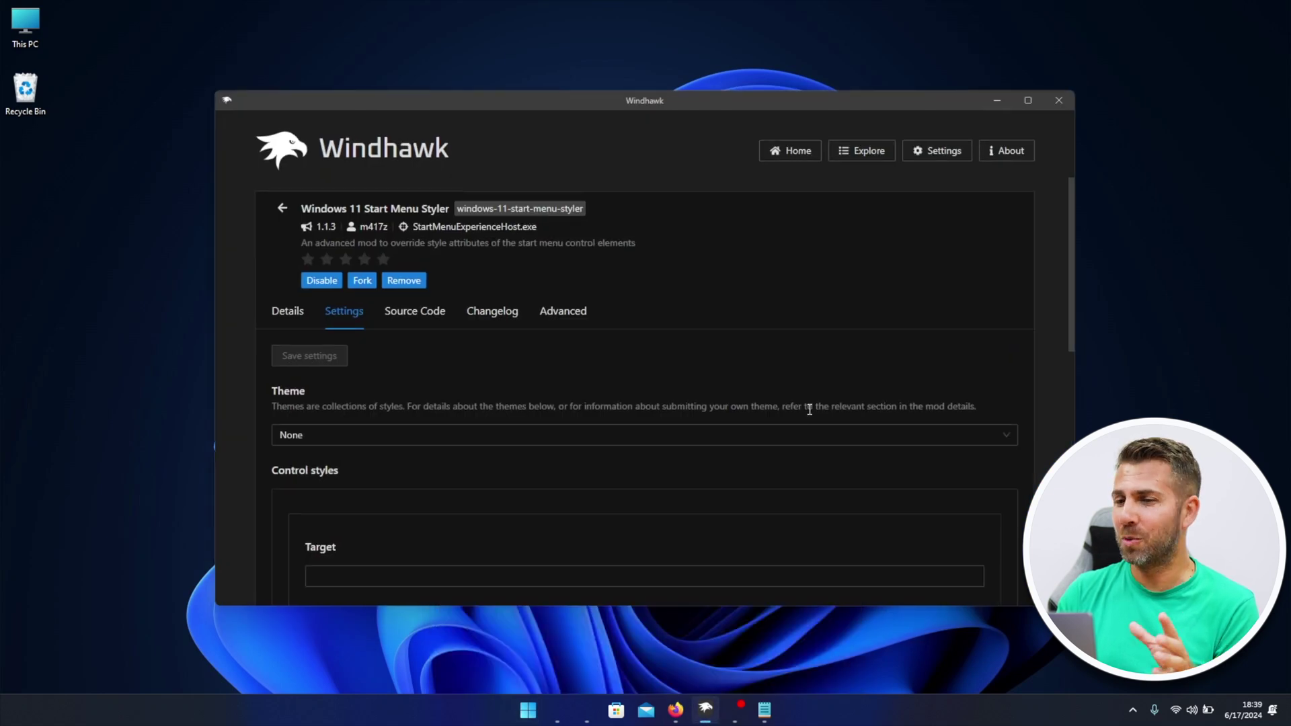
pyautogui.click(777, 156)
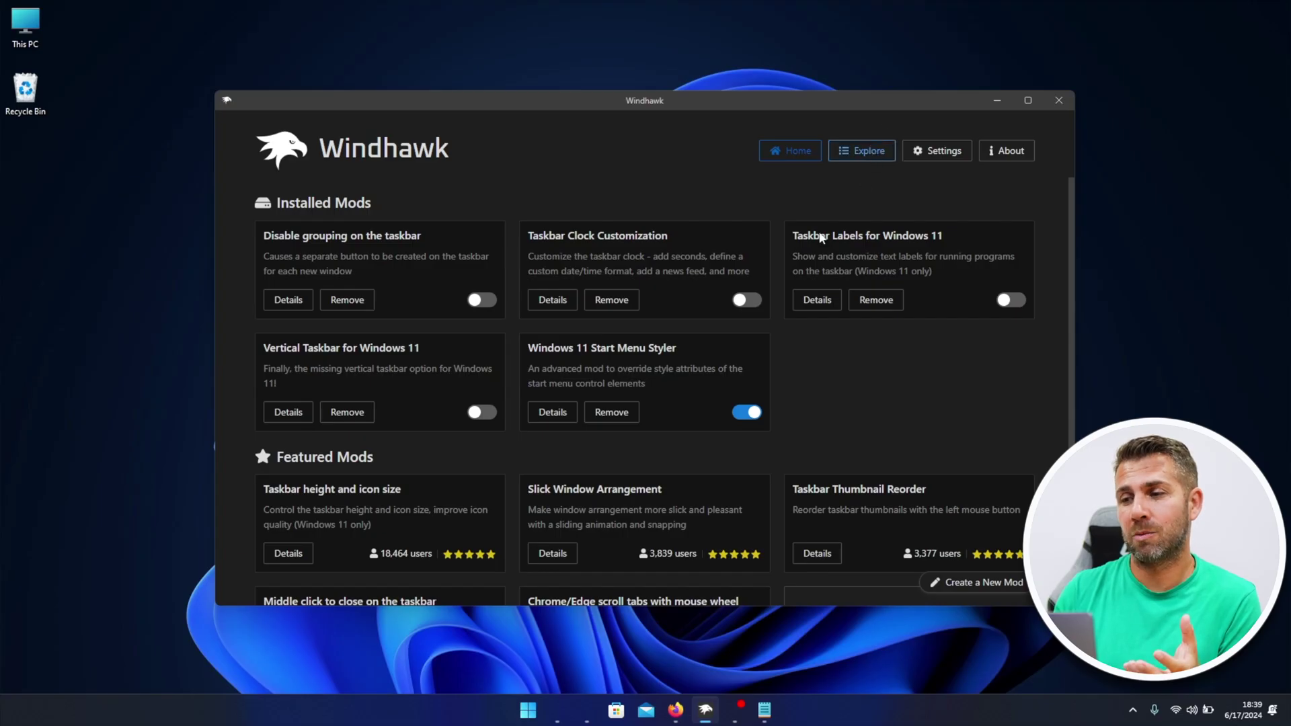
# Step: Browse the Explore catalogue of available mods with their ratings and user counts
pyautogui.click(851, 152)
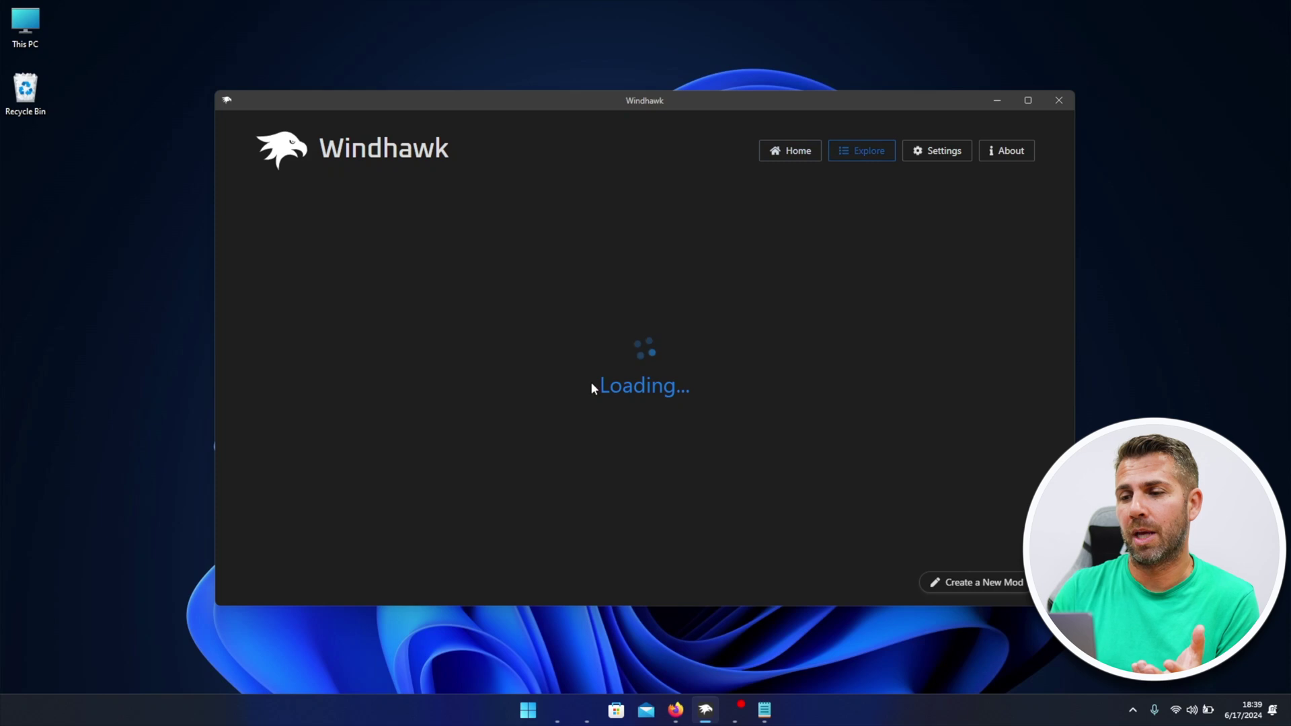
pyautogui.scroll(-10, 646, 350)
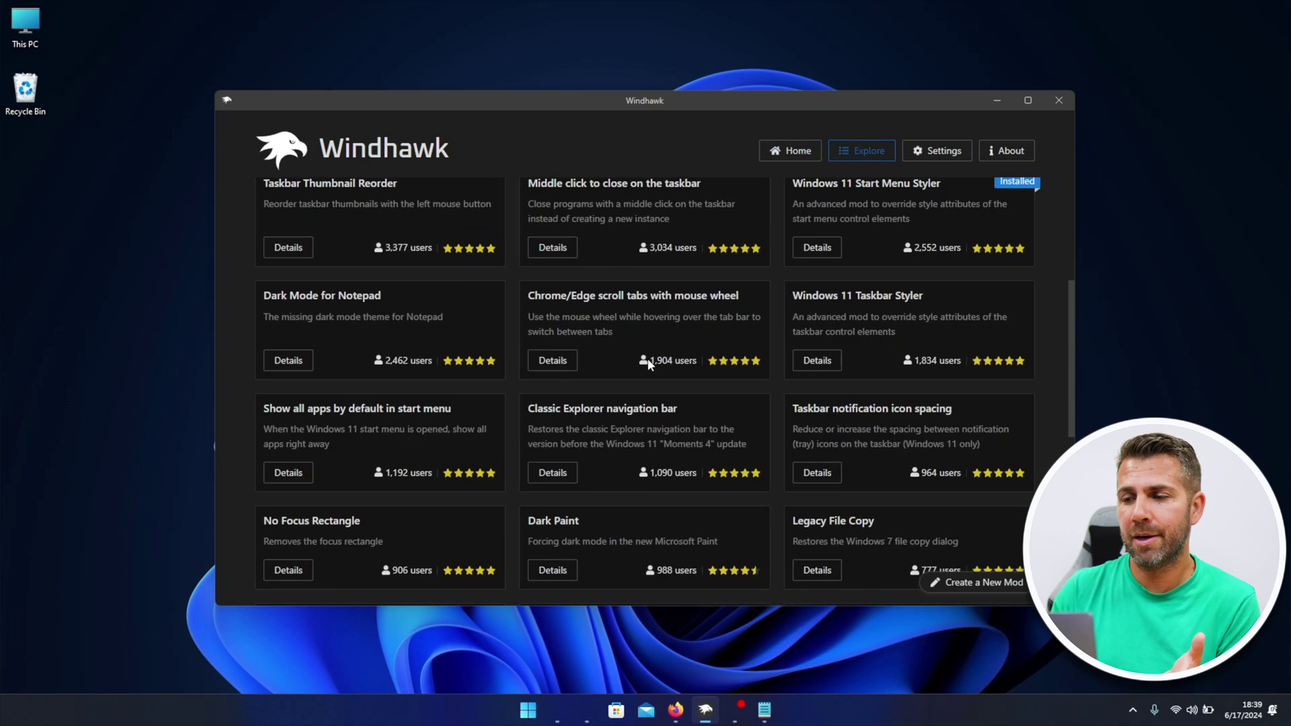